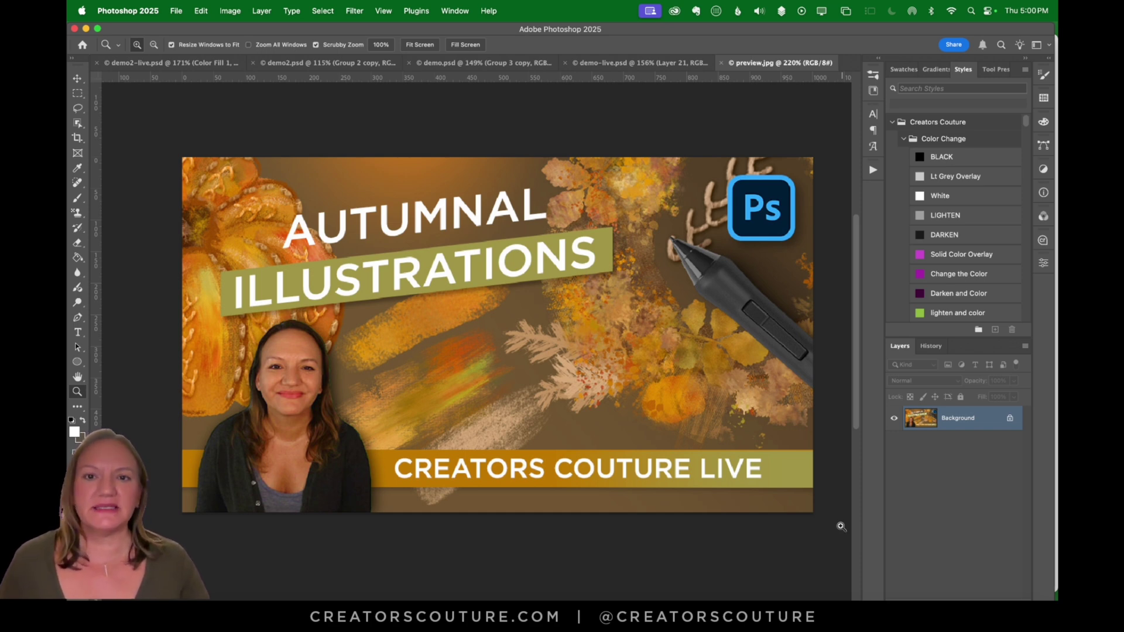
left_click(615, 61)
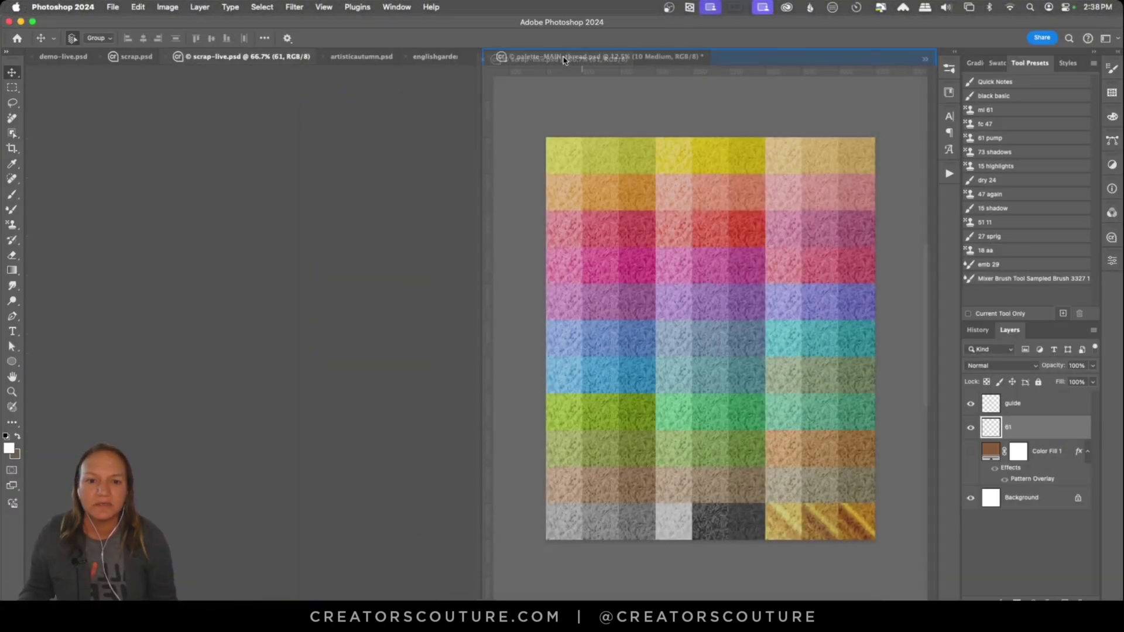
Step: Group the scrap-live.psd sketch with the palette document, showing it beside the scrap.psd reference, and widen the sketch's pane
left_click_drag(563, 60, 563, 60)
scroll(344, 162, "right", 5)
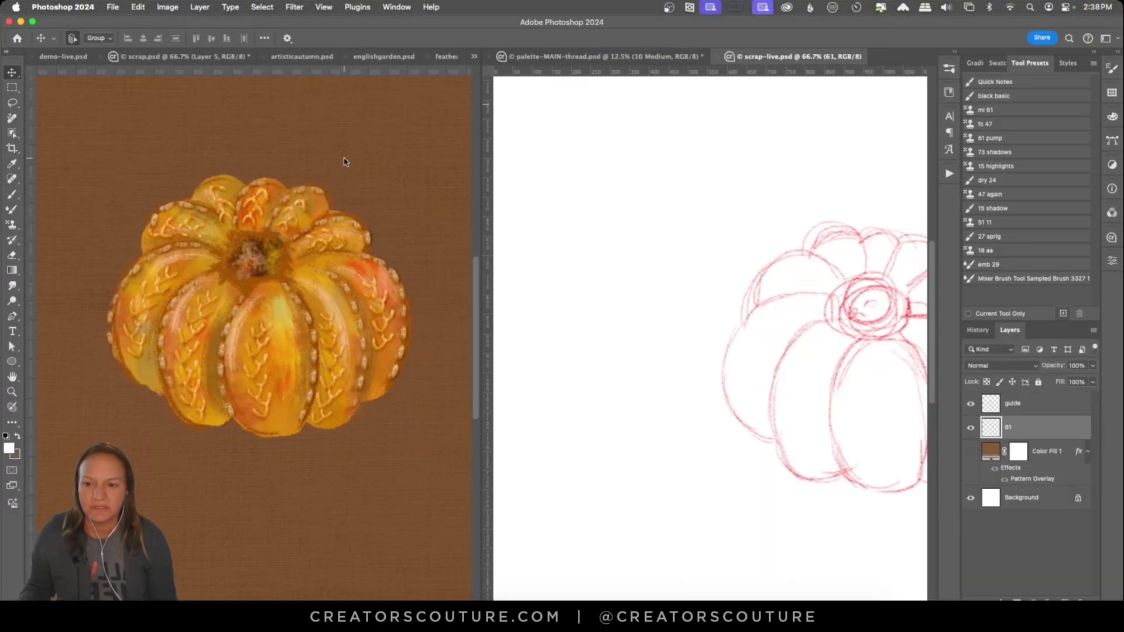
scroll(343, 162, "right", 2)
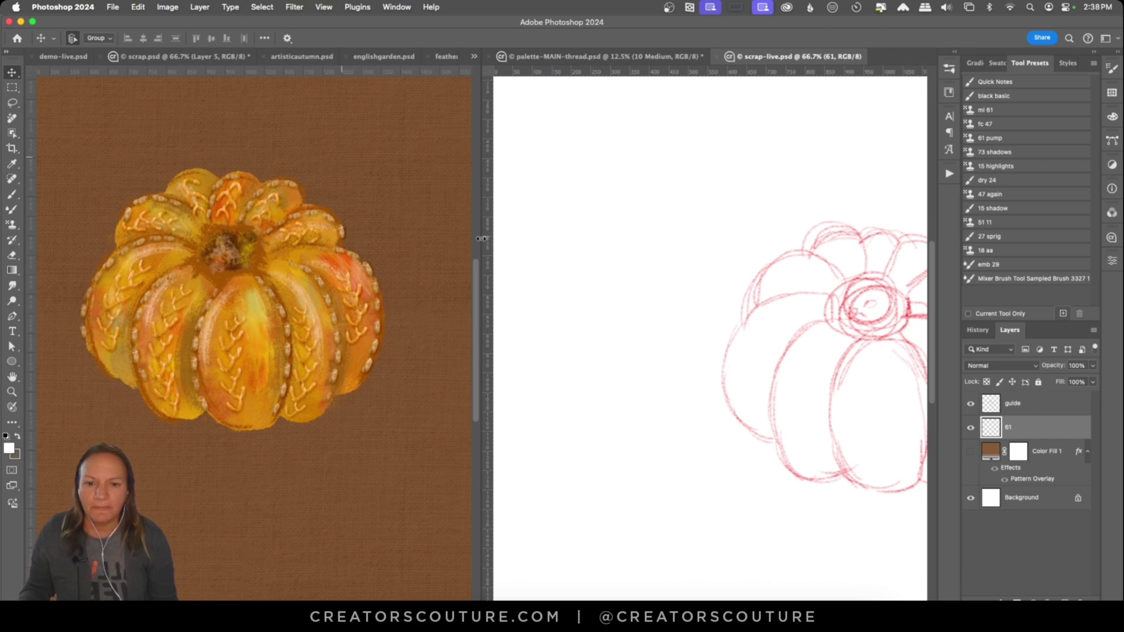
left_click_drag(481, 239, 410, 241)
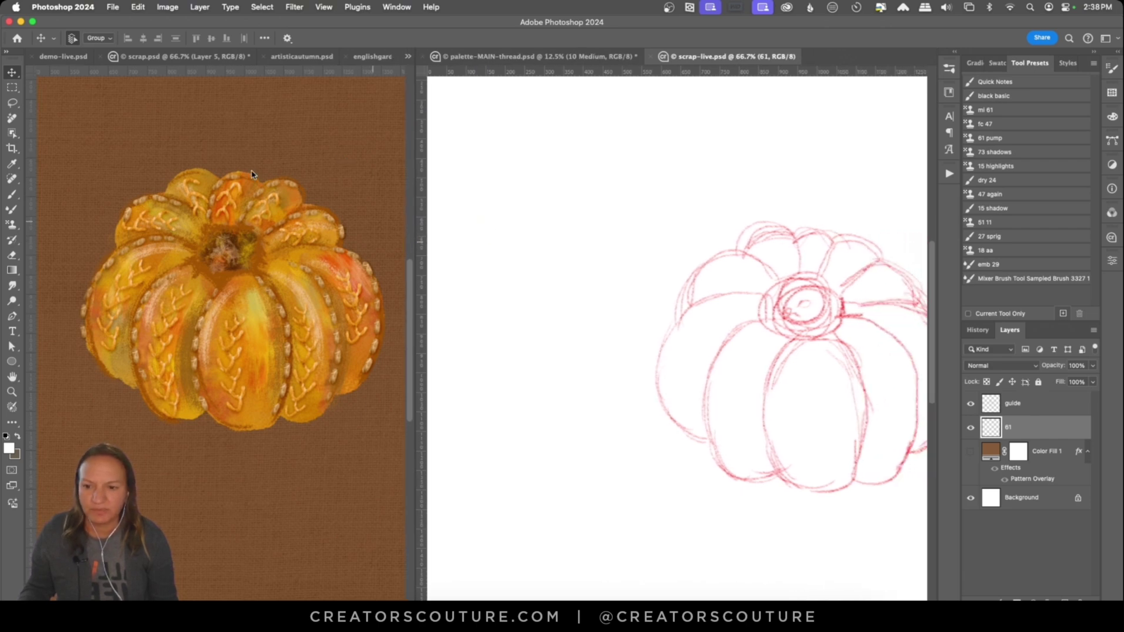
Step: Examine the layer stack of the finished reference pumpkin in scrap.psd, down to its brown background fill
left_click(251, 284)
scroll(1048, 568, "down", 4)
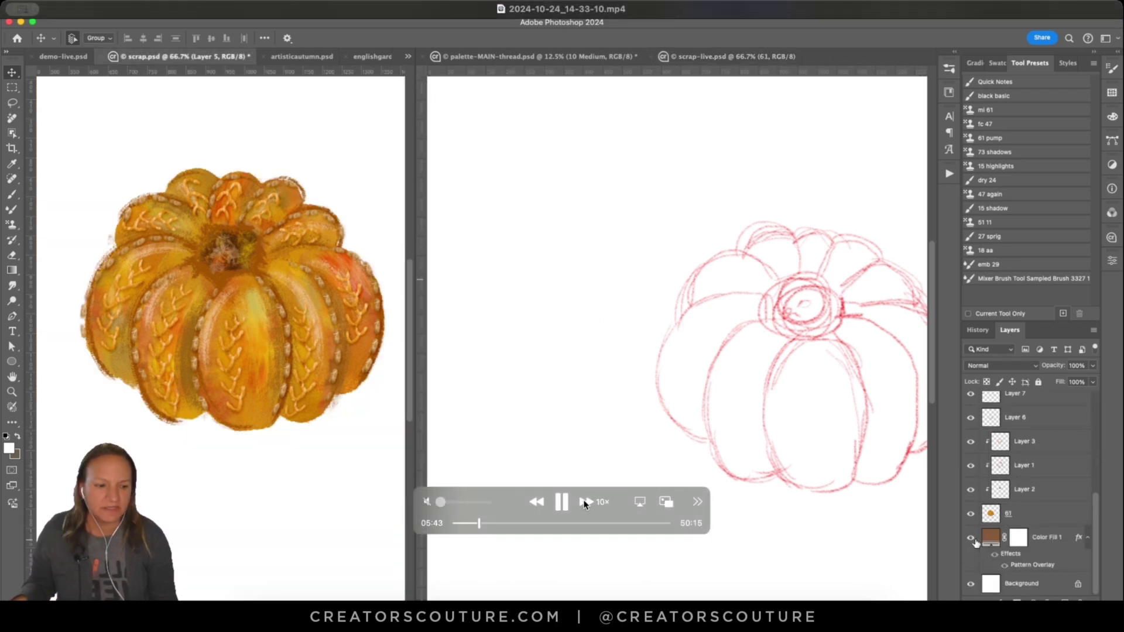
left_click(584, 502)
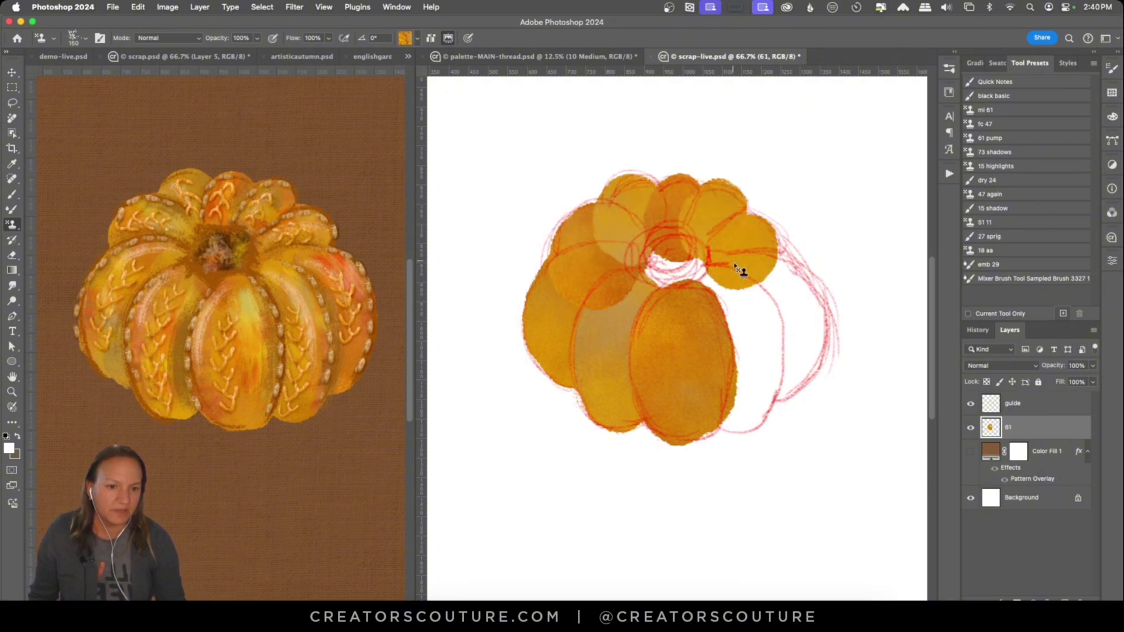
Step: Paint the remaining lower segments and the centre of the pumpkin's golden-orange base on layer 61
left_click_drag(722, 317, 746, 402)
left_click(673, 271)
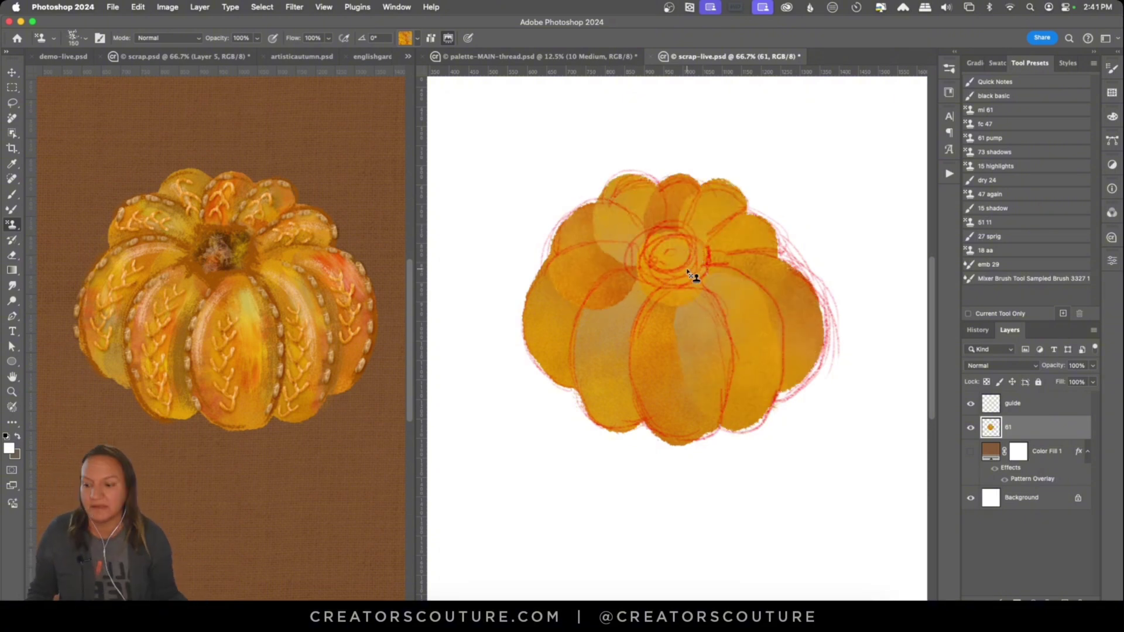
Step: Add a new layer clipped to layer 61 and insert a second clipped layer directly above 61
key("super+alt+shift+n")
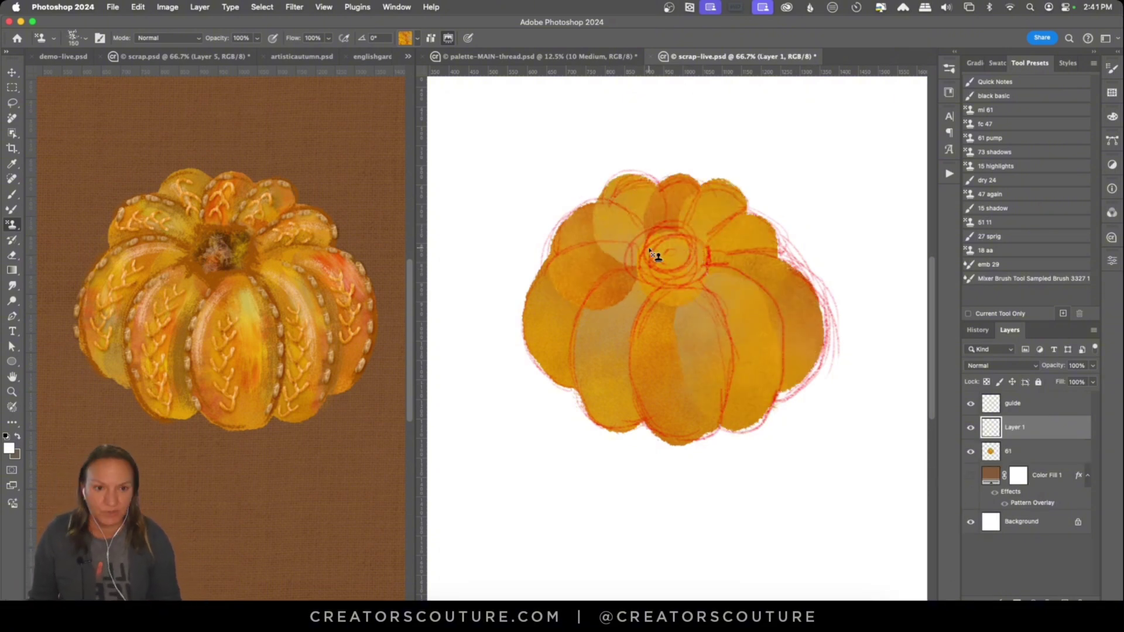
left_click(1048, 451)
left_click(1044, 428)
left_click(1039, 440, "alt")
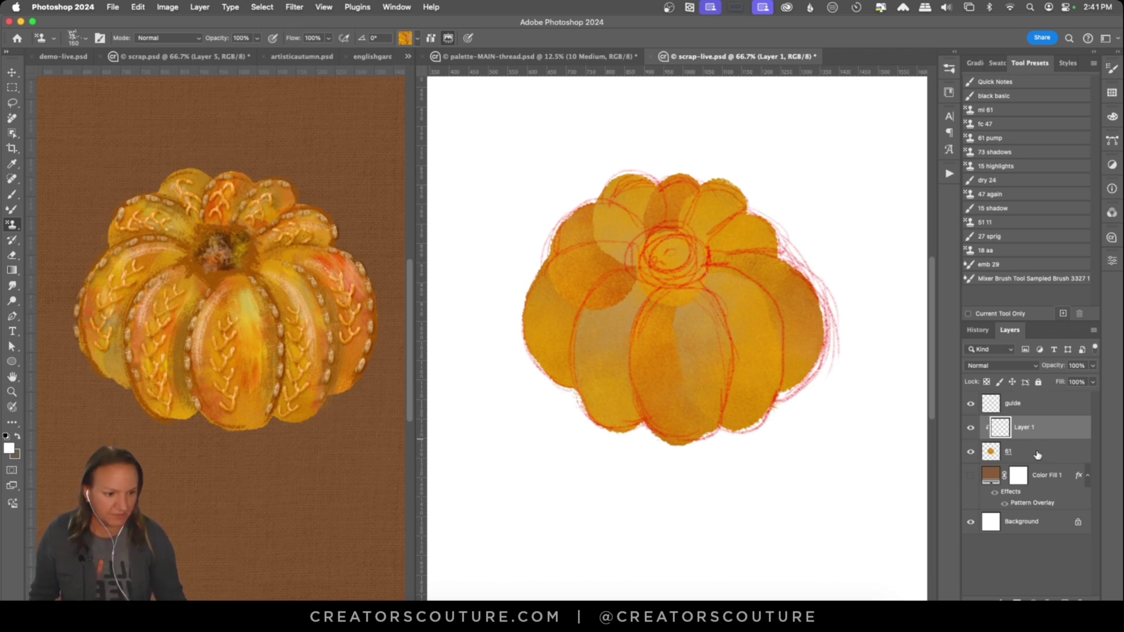
left_click(1039, 454)
key("super+alt+shift+n")
Step: Choose the 73 shadows tool preset and add an unclipped layer above Layer 1
left_click(1004, 152)
left_click(1048, 404)
left_click(1050, 433)
key("super+alt+shift+n")
Step: Try test swatches with the shadow and highlight presets on the white canvas around the pumpkin
left_click_drag(803, 121, 855, 218)
key("super+z")
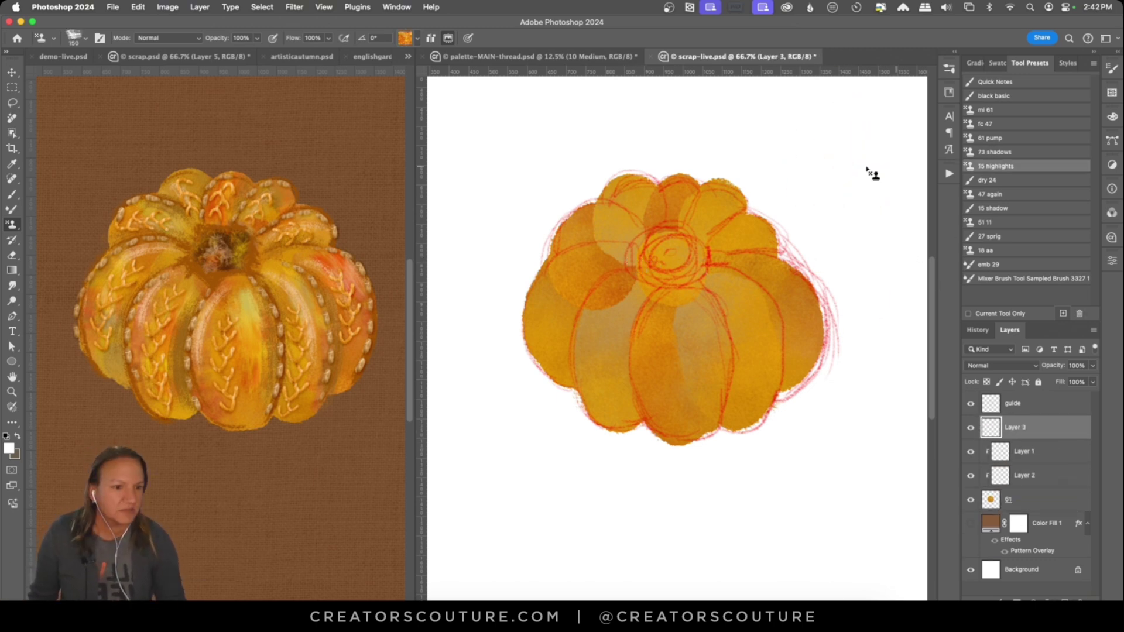
left_click_drag(811, 126, 869, 217)
key("super+z")
left_click_drag(826, 404, 820, 536)
left_click_drag(758, 146, 872, 208)
Step: Look through the impressionist brush samples in ModernImpressionist.psd and return to the scrap.psd reference
left_click(372, 56)
scroll(326, 306, "down", 5)
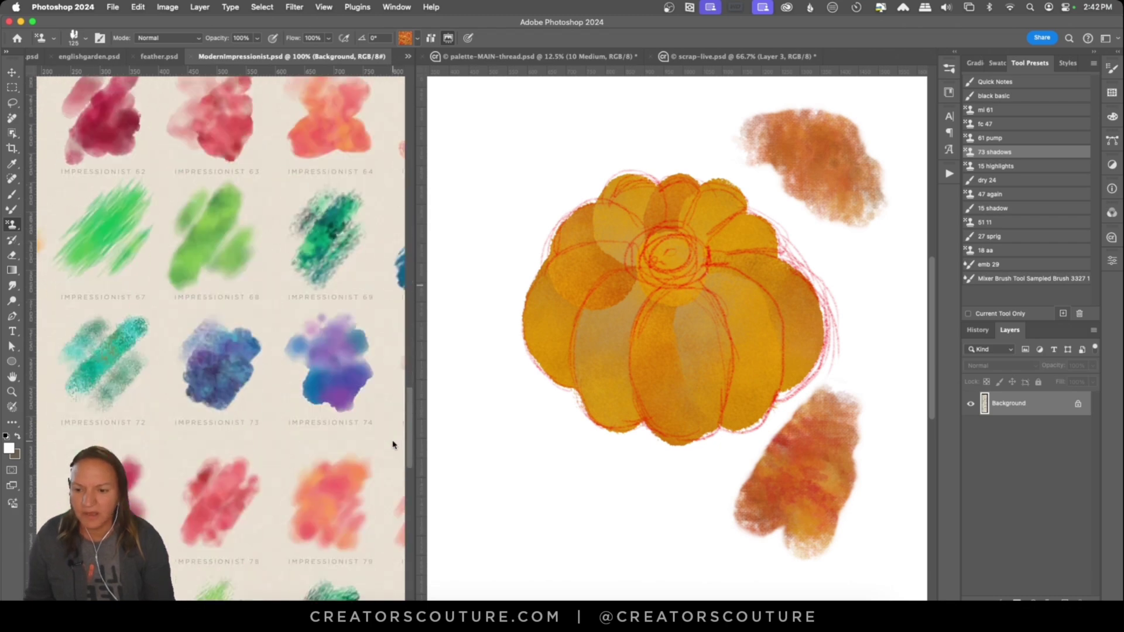
left_click(288, 57)
Step: Try more 73 shadows strokes over and beside the pumpkin, and clear all test strokes from Layer 3
left_click(750, 283)
left_click_drag(606, 310, 580, 366)
left_click_drag(837, 146, 862, 272)
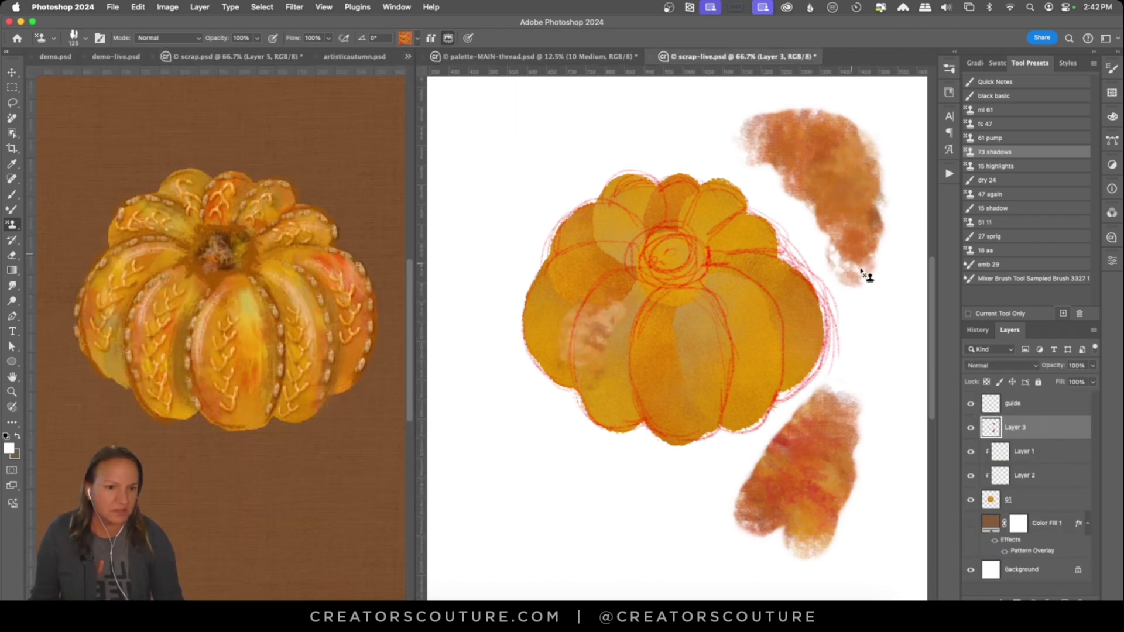
left_click(417, 38)
left_click(624, 380)
key("super+a")
key("Delete")
Step: Paint reddish-brown shadows along the edges between the pumpkin's segments on Layer 2 with the 73 shadows preset, reducing the brush for smaller segments
left_click(1024, 475)
left_click_drag(650, 298, 626, 410)
key("[")
left_click_drag(643, 319, 641, 395)
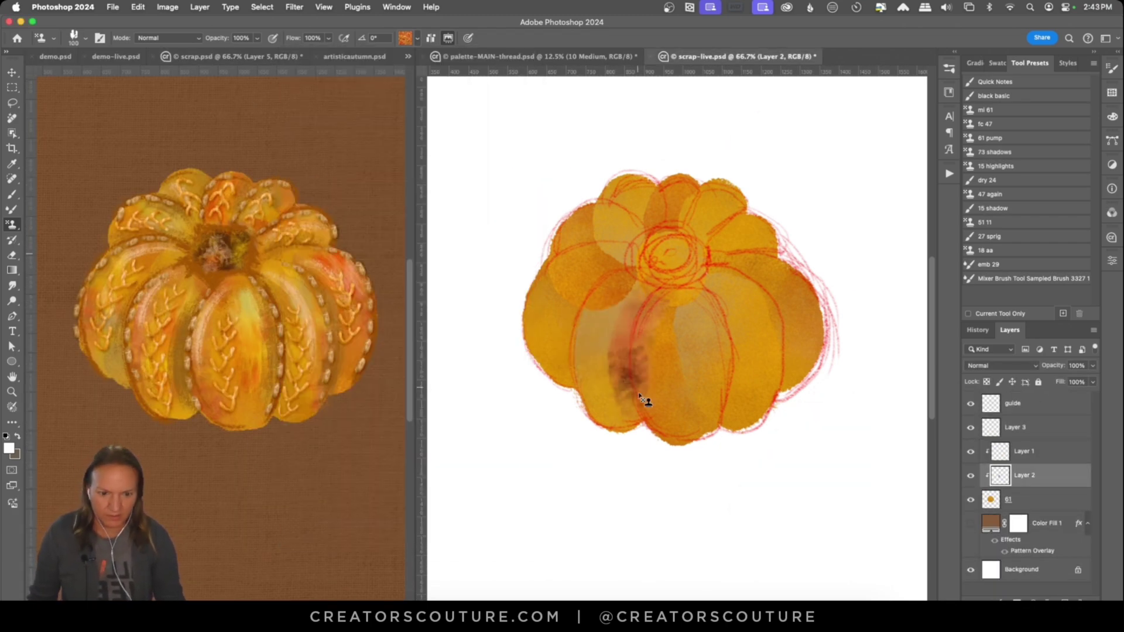
left_click_drag(594, 279, 568, 378)
left_click_drag(565, 252, 627, 237)
left_click_drag(661, 195, 615, 211)
mouse_move(720, 346)
left_mouse_down()
mouse_move(715, 378)
mouse_move(721, 331)
left_mouse_up()
left_click_drag(745, 275, 773, 375)
key("super+z")
key("[")
key("[")
left_click_drag(729, 214, 738, 248)
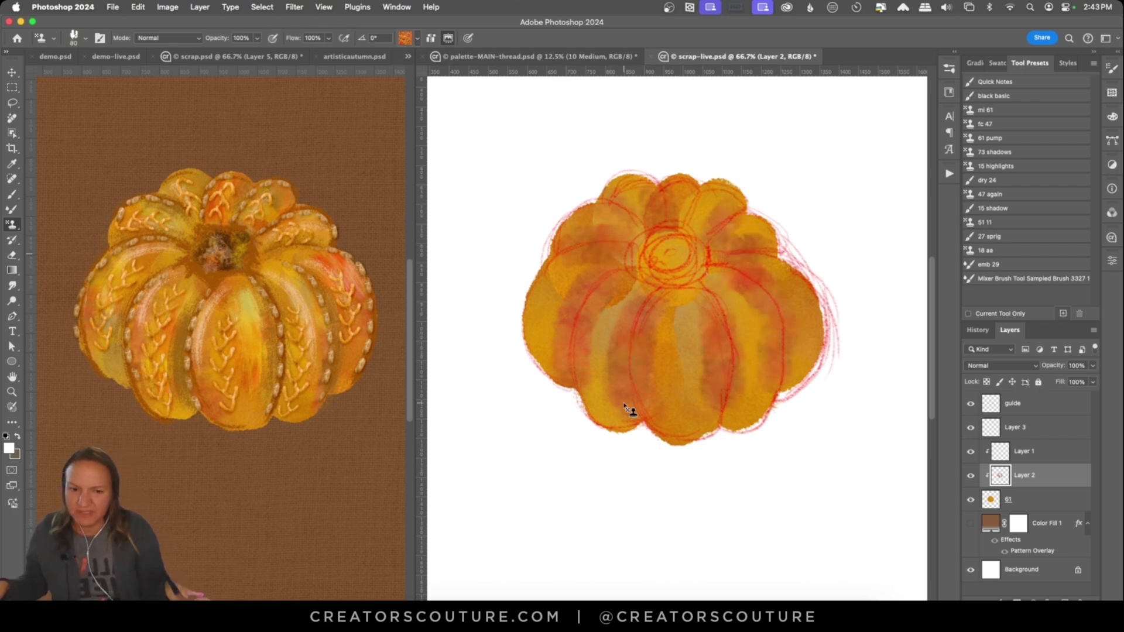
Step: Add a clipped layer above the shadow layer and choose the 15 highlights tool preset
key("alt+shift+super+n")
left_click(995, 166)
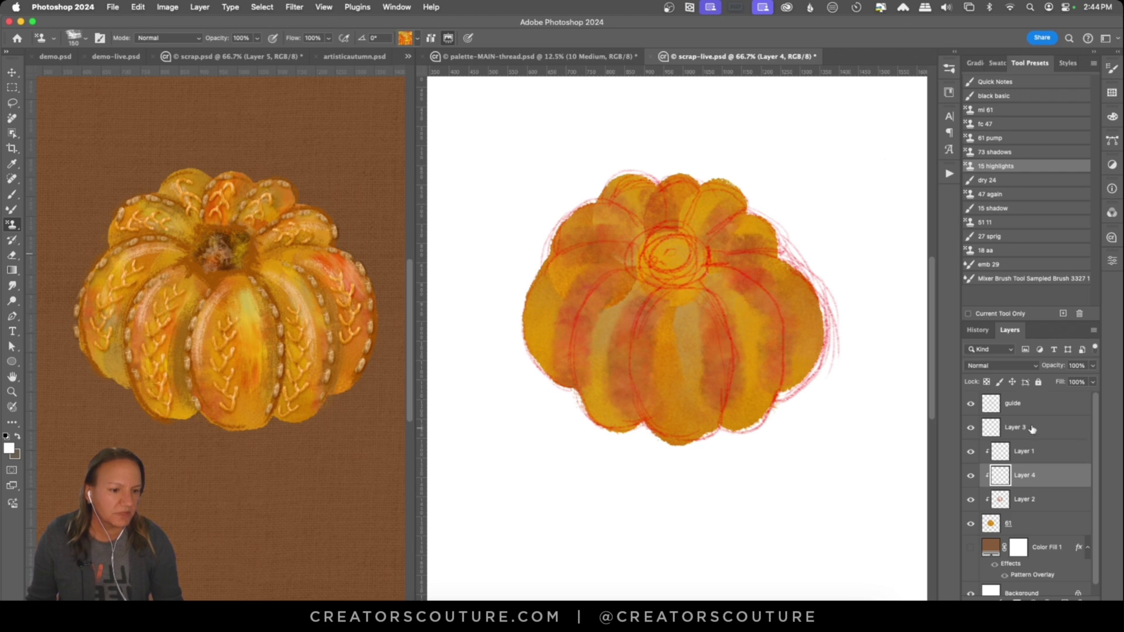
Step: Try 15 highlights strokes on Layer 3 all around the pumpkin and clear them
left_click(1030, 427)
left_click_drag(855, 112, 794, 243)
left_click_drag(891, 138, 834, 281)
left_click_drag(661, 120, 494, 181)
left_click_drag(471, 419, 592, 535)
left_click_drag(475, 201, 477, 390)
left_click_drag(907, 410, 804, 501)
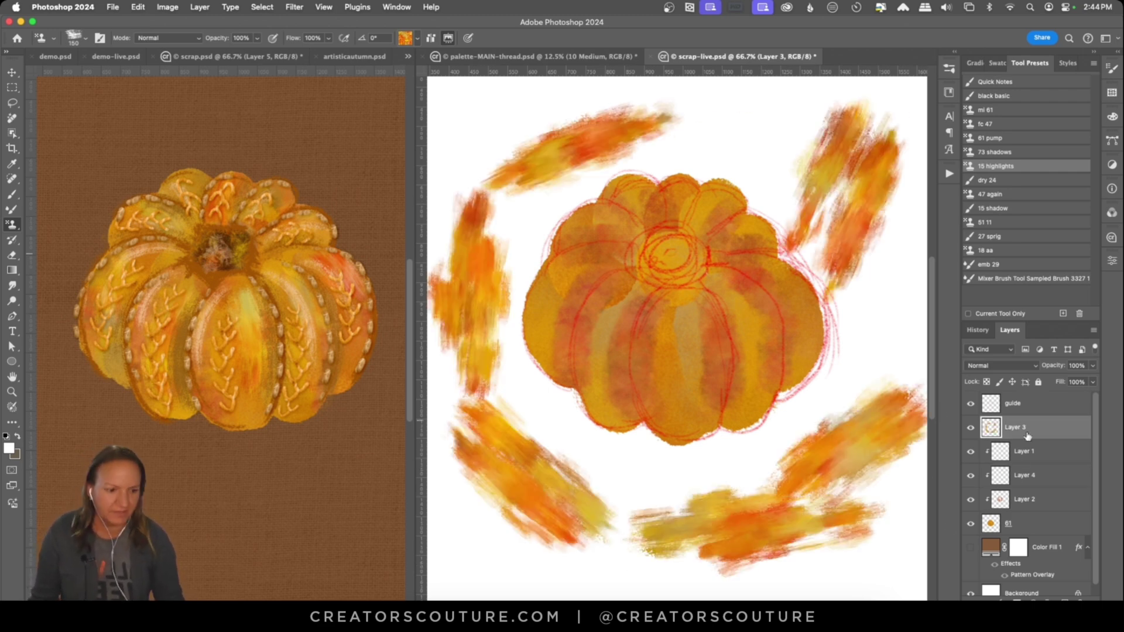
key("super+a")
key("Delete")
Step: Try highlight strokes of different brush sizes on the pumpkin's segments on Layer 4, and clear them
left_click(1019, 475)
mouse_move(597, 398)
left_mouse_down()
mouse_move(620, 336)
mouse_move(606, 360)
left_mouse_up()
key("[")
key("super+z")
key("]")
mouse_move(620, 307)
left_mouse_down()
mouse_move(612, 396)
mouse_move(609, 293)
left_mouse_up()
left_click_drag(673, 310, 682, 436)
left_click_drag(691, 316, 698, 419)
left_click_drag(572, 272, 550, 328)
left_click_drag(715, 272, 761, 354)
key("Delete")
Step: Try one highlight stroke beside the pumpkin on Layer 3 and undo it
left_click(1012, 403)
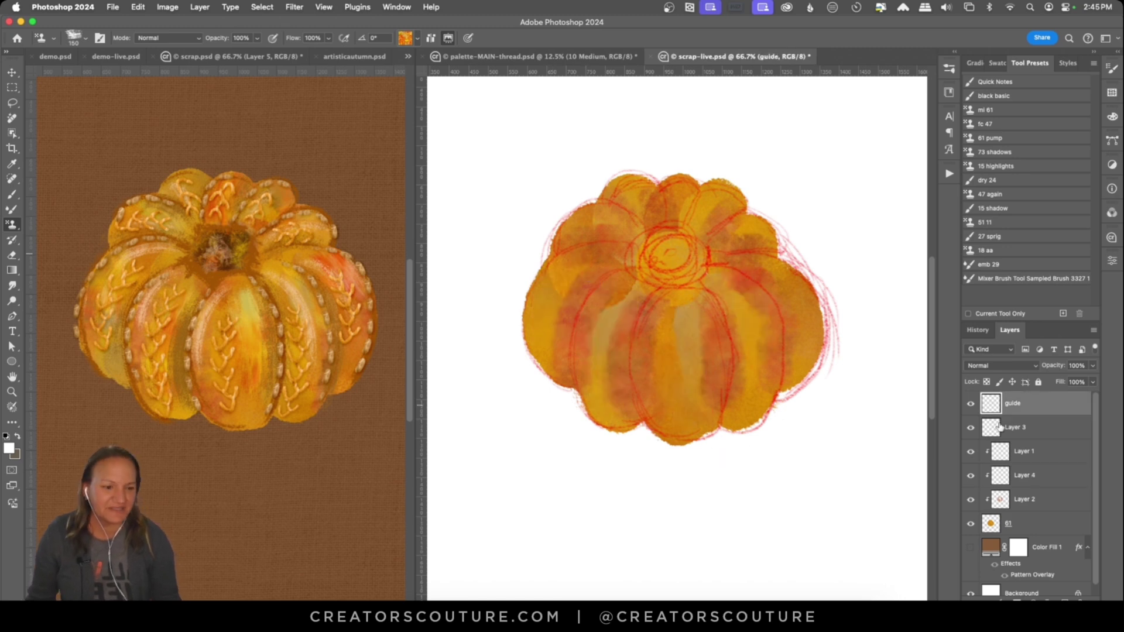
left_click(999, 428)
left_click_drag(866, 132, 834, 270)
key("super+z")
Step: Paint yellow and orange highlight strokes down the middle of each pumpkin segment on Layer 4 with the 15 highlights preset
left_click_drag(609, 261, 548, 310)
left_click_drag(615, 305, 594, 381)
left_click_drag(679, 319, 685, 398)
left_click_drag(749, 304, 759, 351)
left_click_drag(802, 281, 805, 342)
left_click_drag(597, 214, 562, 237)
mouse_move(626, 185)
left_mouse_down()
mouse_move(635, 214)
mouse_move(673, 216)
left_mouse_up()
left_click_drag(729, 196, 714, 214)
left_click_drag(740, 234, 767, 231)
left_click_drag(673, 340, 672, 383)
Step: Select Layer 3 with the dry 24 tool preset and sample a brown outline colour from the reference pumpkin
left_click(1015, 427)
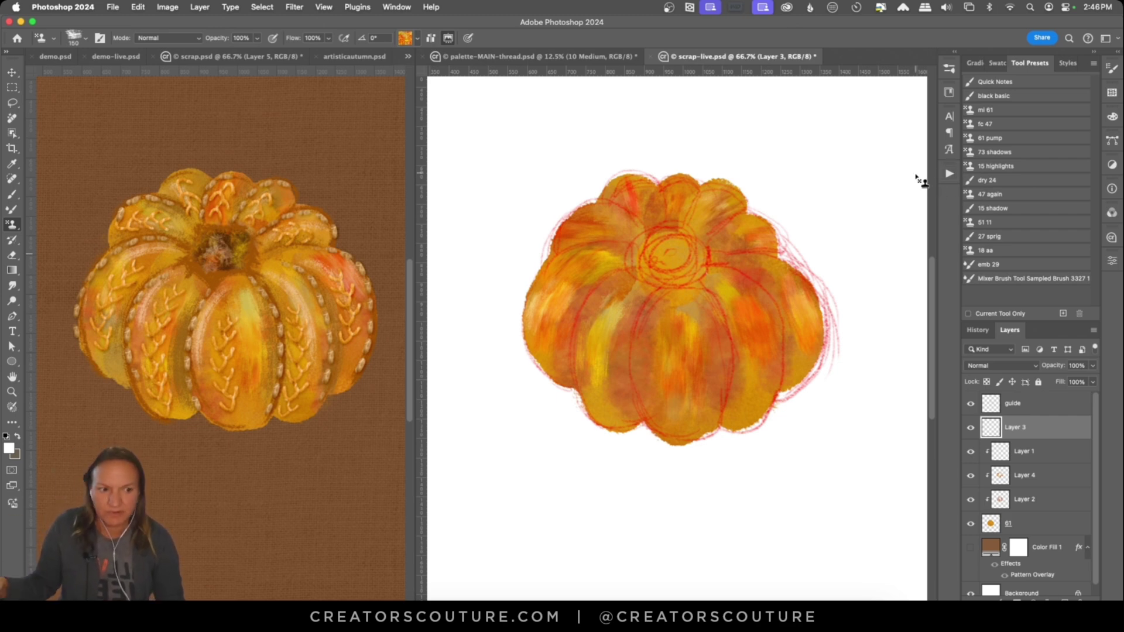
left_click(990, 180)
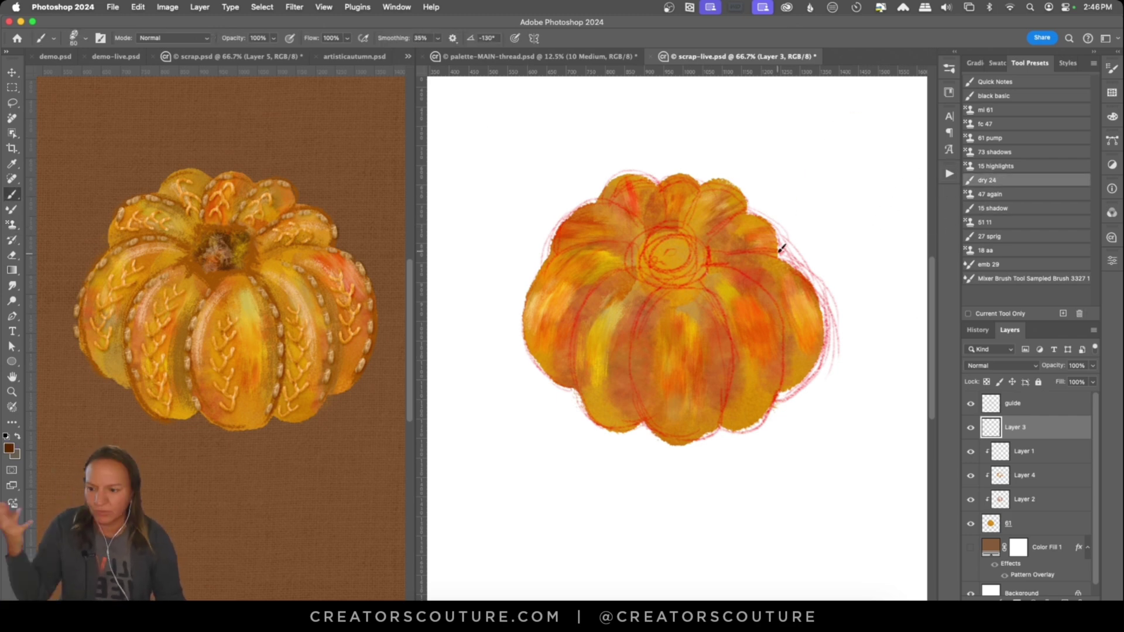
left_click(304, 305)
left_click(304, 304, "super")
left_click(304, 304, "alt+super")
left_click(268, 254, "super")
left_click(178, 293, "alt")
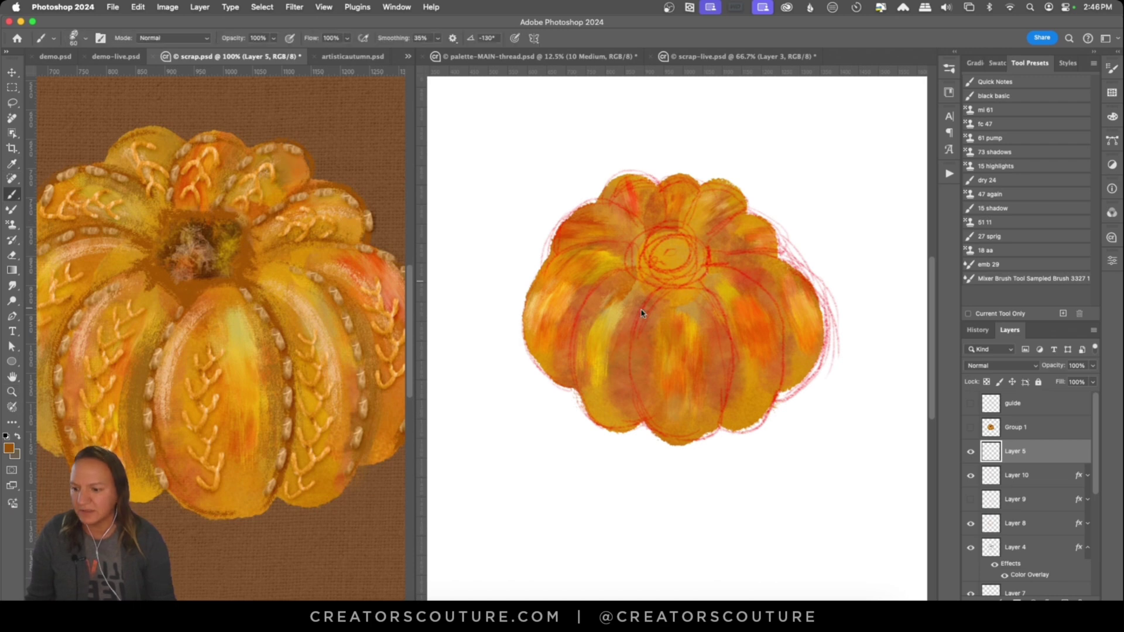
Step: Set the brush smoothing to 11% and outline the pumpkin's segments in brown on Layer 3, following the reference
left_click(644, 308)
left_click(437, 38)
left_click_drag(437, 55, 420, 55)
left_click_drag(651, 292, 616, 392)
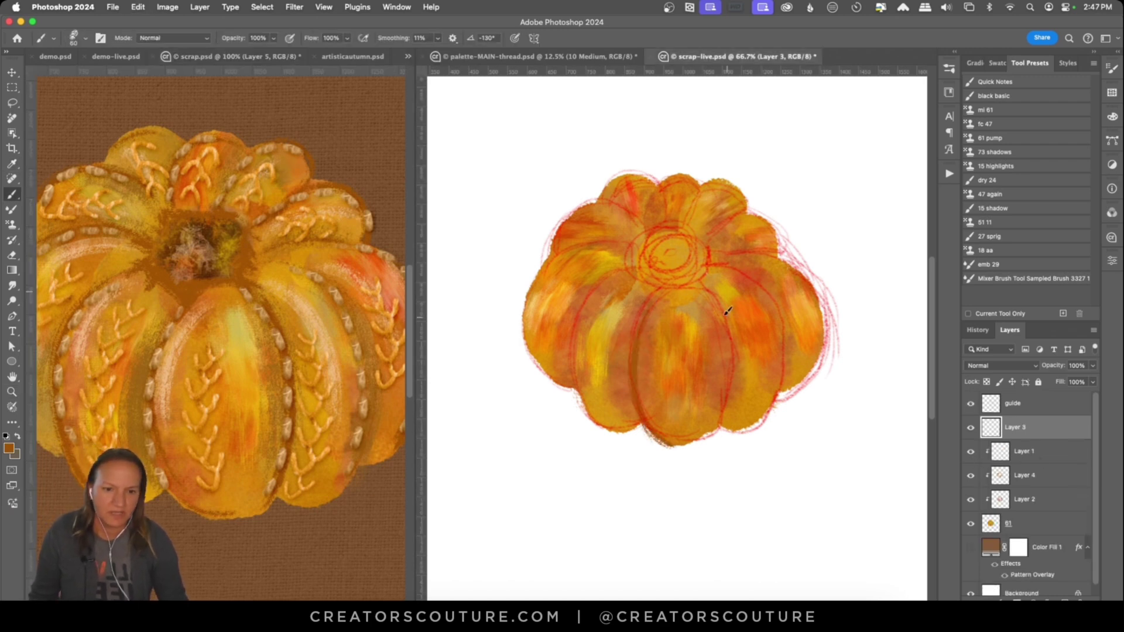
left_click(167, 161)
key("super+minus")
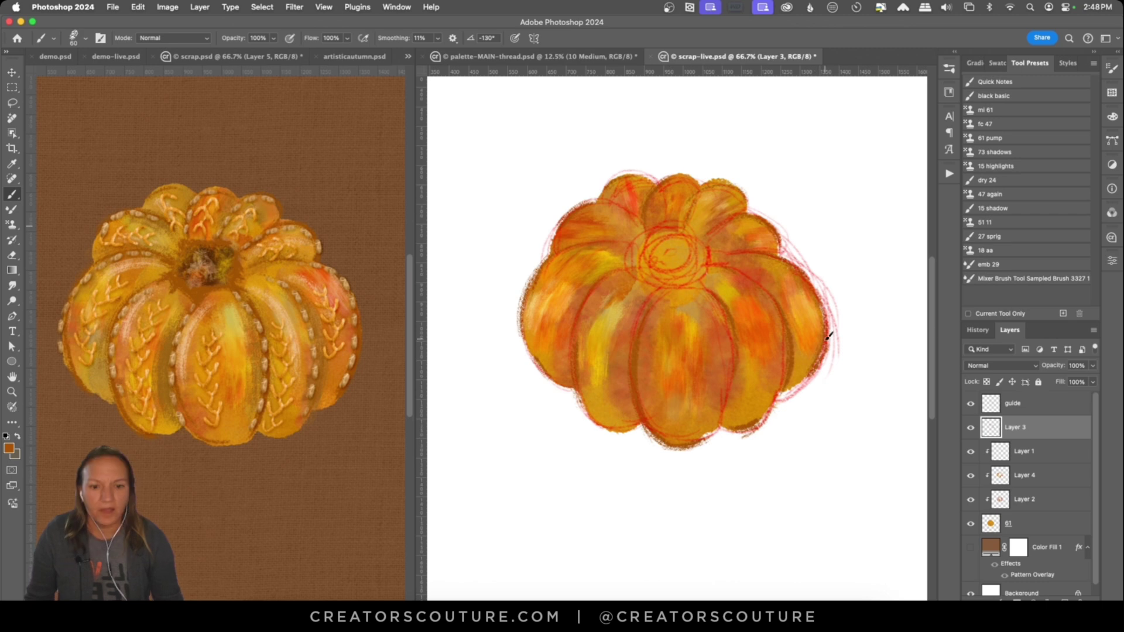
Step: Paint the pumpkin's stem centre in brown on a new layer and add dark brown shading on another new layer
key("super+shift+alt+n")
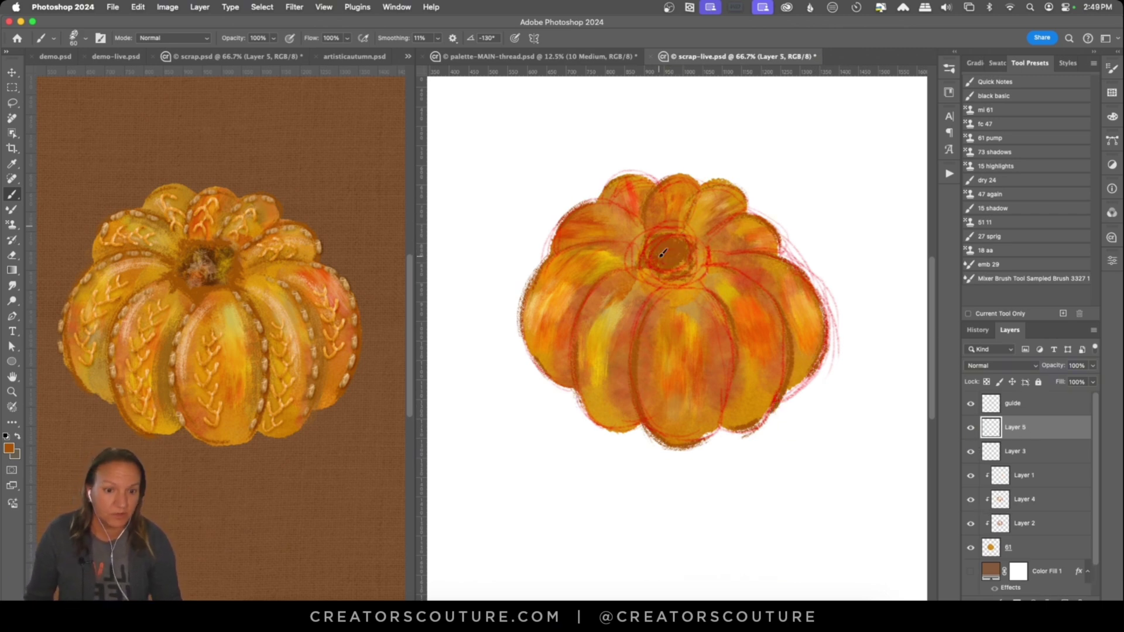
key("super+shift+alt+n")
left_click_drag(654, 259, 673, 253)
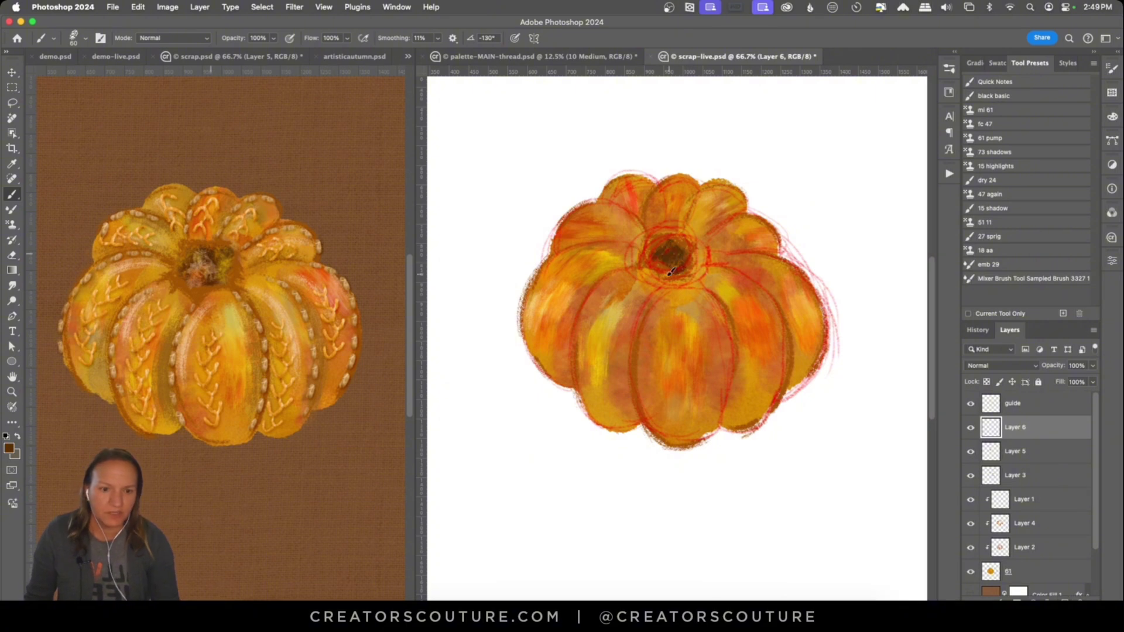
Step: Hide the guide sketch and add two new layers above Layer 6
left_click(969, 406)
key("super+shift+alt+n")
key("super+shift+alt+n")
Step: Try the 47 again tool preset with a test stroke beside the pumpkin
left_click(1013, 194)
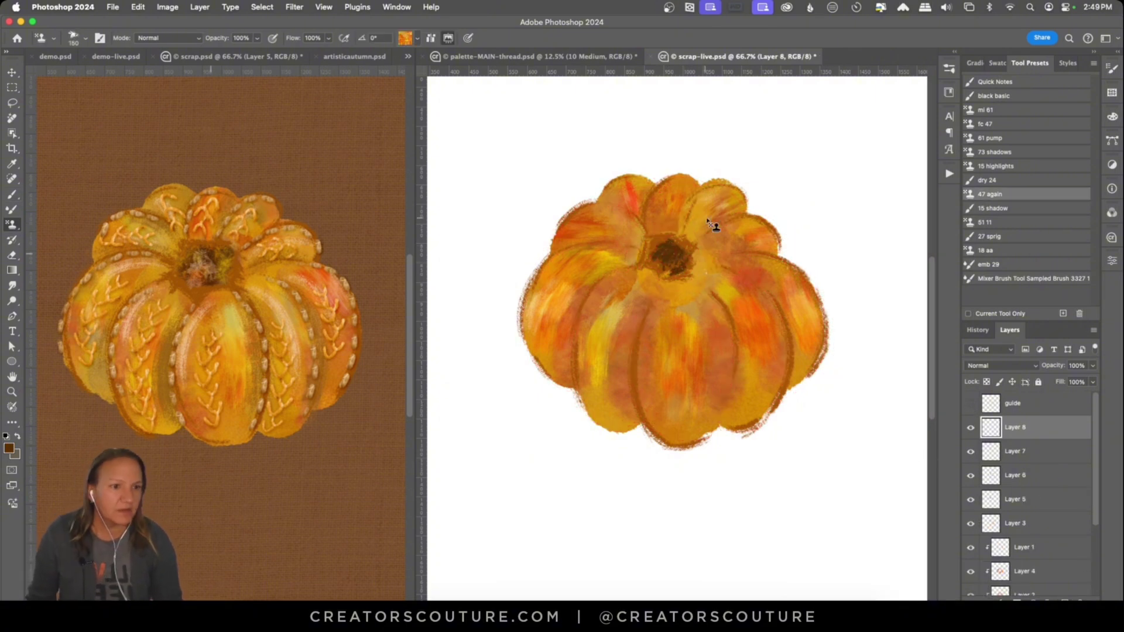
left_click_drag(831, 126, 864, 218)
key("super+z")
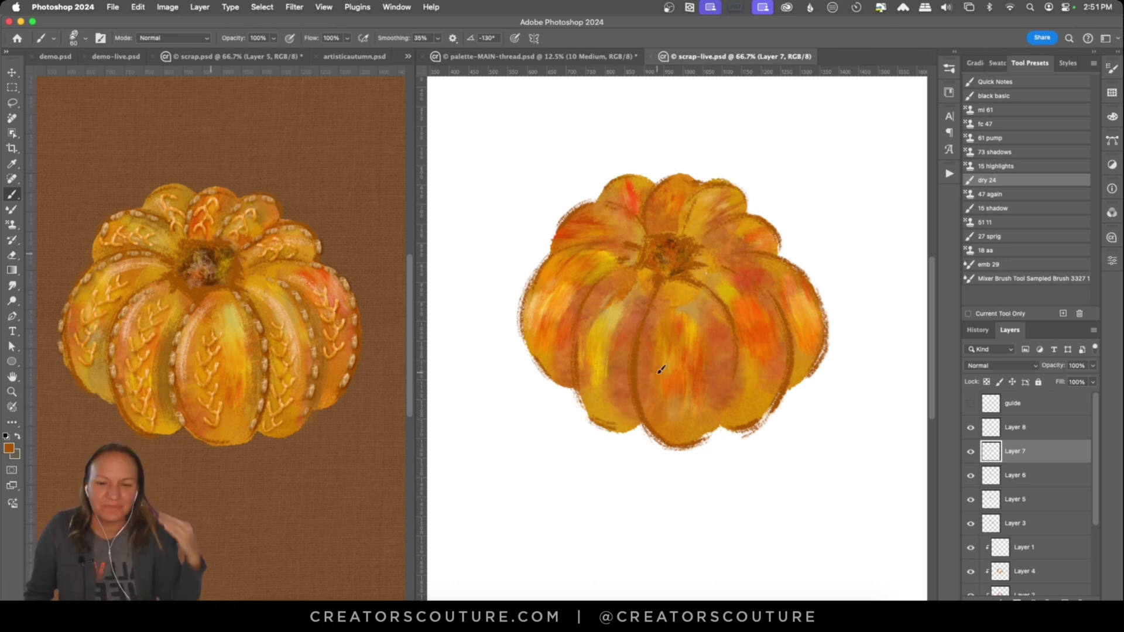
Step: Add a new layer above Layer 8 and apply the Thread 1 Dark BG style to it
key("super+shift+alt+n")
left_click(1068, 63)
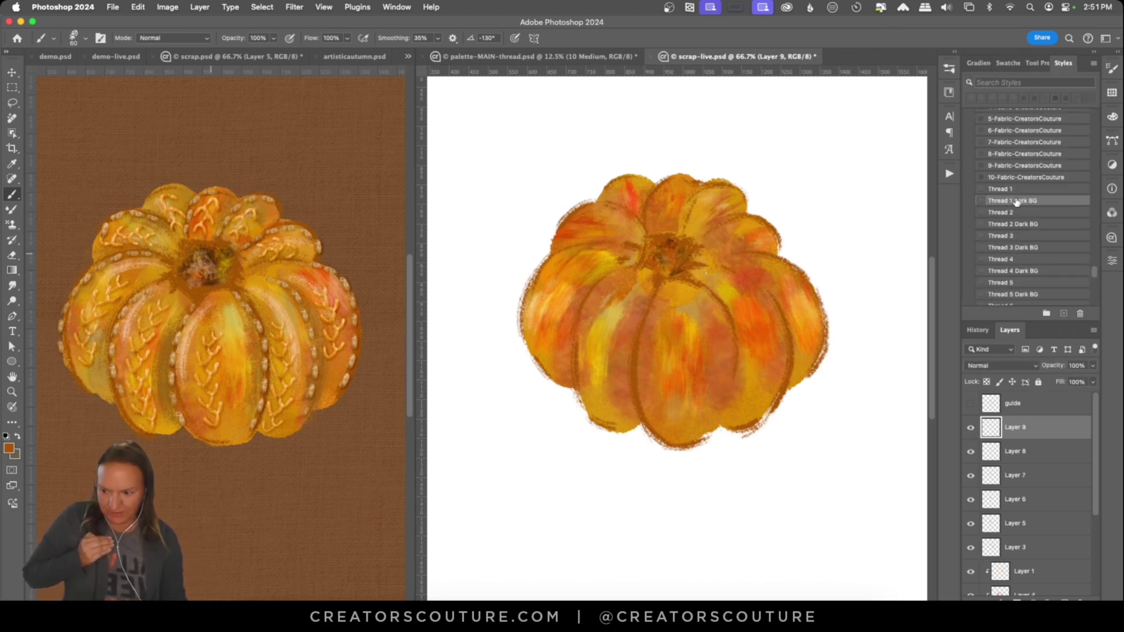
left_click(1008, 63)
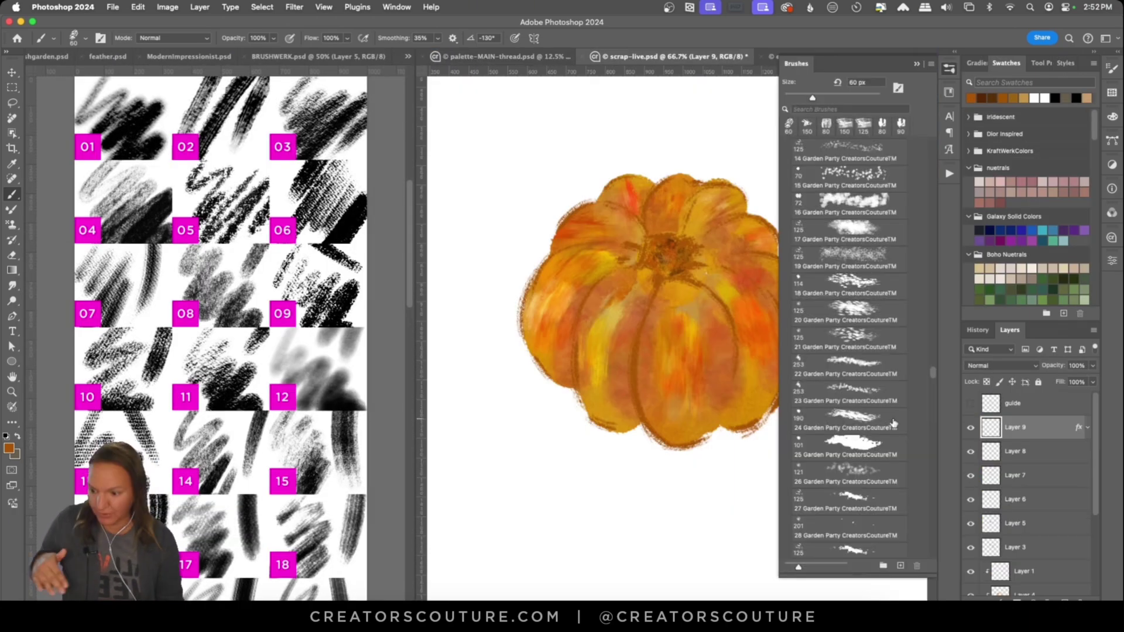
left_click(1030, 62)
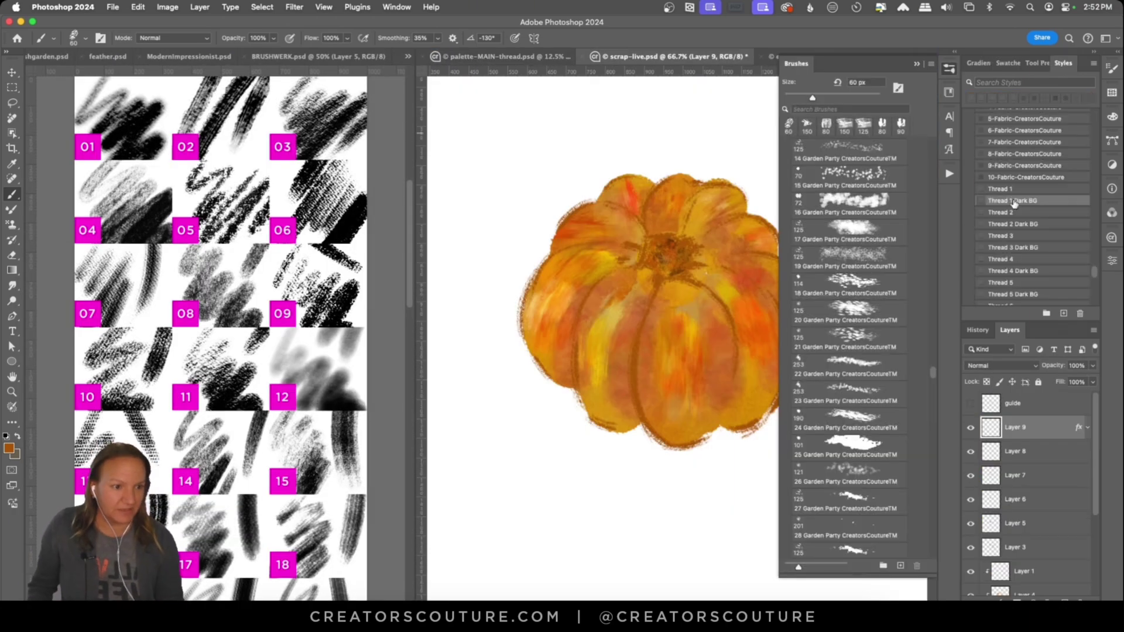
Step: Paint branching embroidery stitches down the middle of the pumpkin's segments on Layer 9 with the emb 29 tool preset
left_click(1007, 263)
left_click_drag(680, 298, 677, 425)
key("super+z")
left_click(408, 57)
left_click(448, 84)
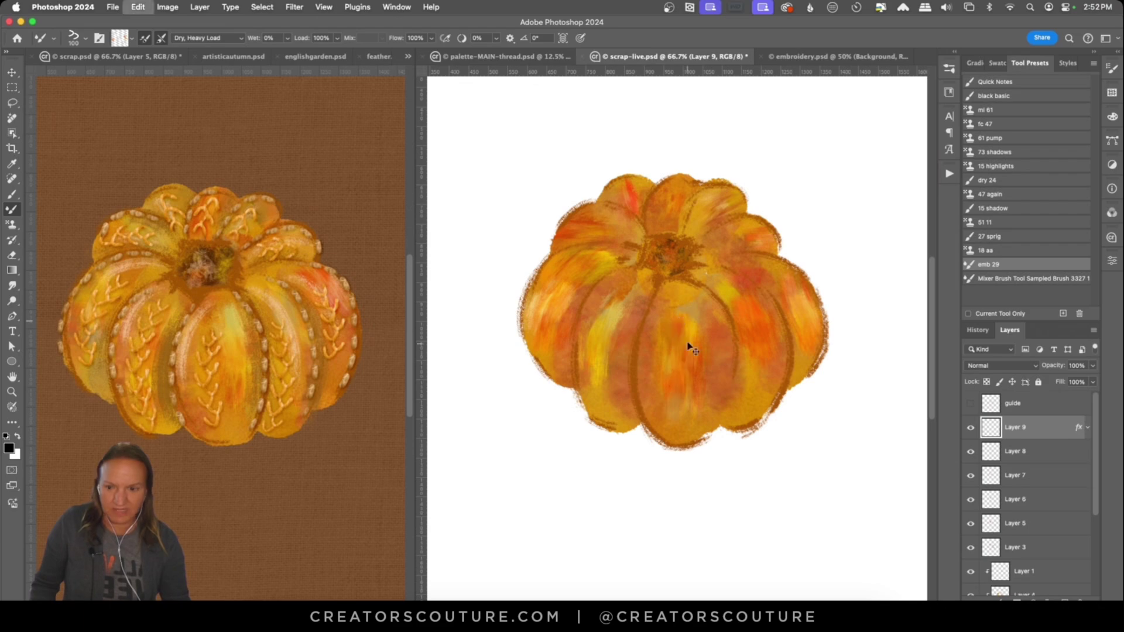
left_click_drag(679, 315, 679, 429)
left_click_drag(618, 303, 606, 410)
left_click_drag(585, 270, 552, 351)
left_click_drag(620, 221, 567, 236)
left_click_drag(746, 313, 762, 380)
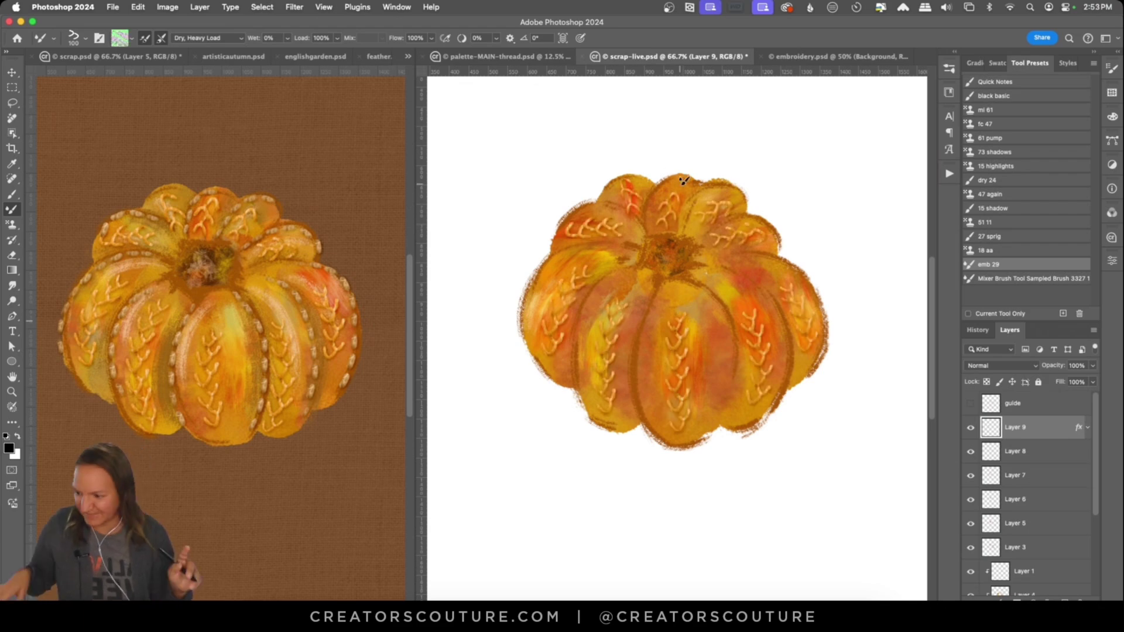
Step: Add another new layer above Layer 9 and give it the Thread 1 Dark BG style
left_click(1065, 601)
left_click(1067, 63)
left_click(1006, 202)
left_click(1030, 63)
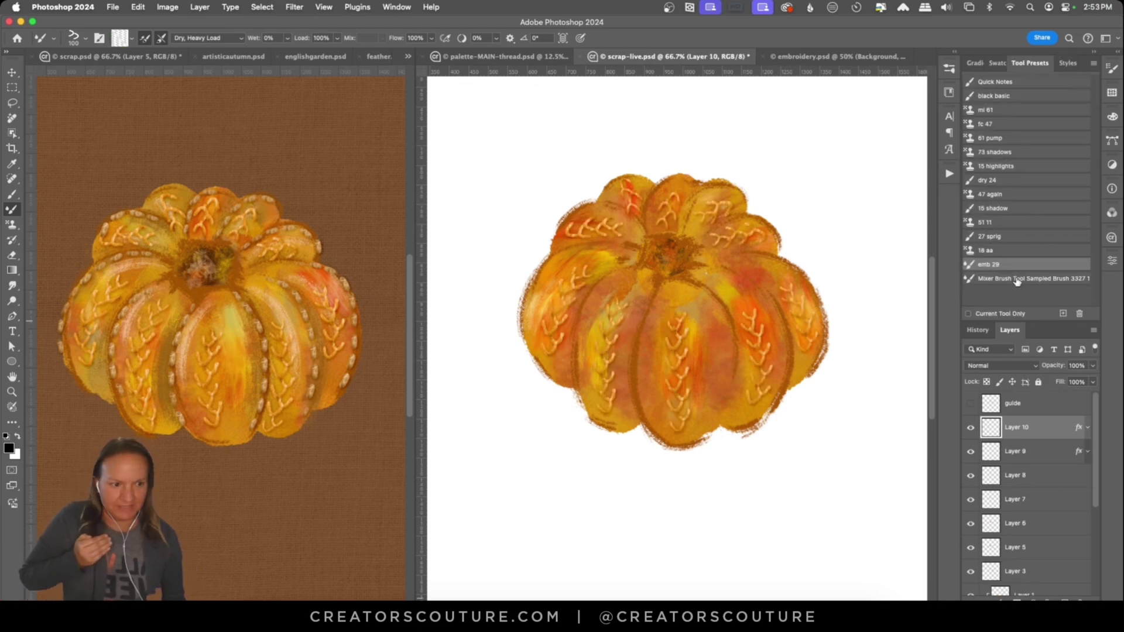
Step: Paint rows of short stitches along the pumpkin's segment outlines on Layer 10 with the Mixer Brush Tool Sampled Brush 3327 1 preset
left_click(1017, 279)
left_click(831, 57)
left_click(664, 57)
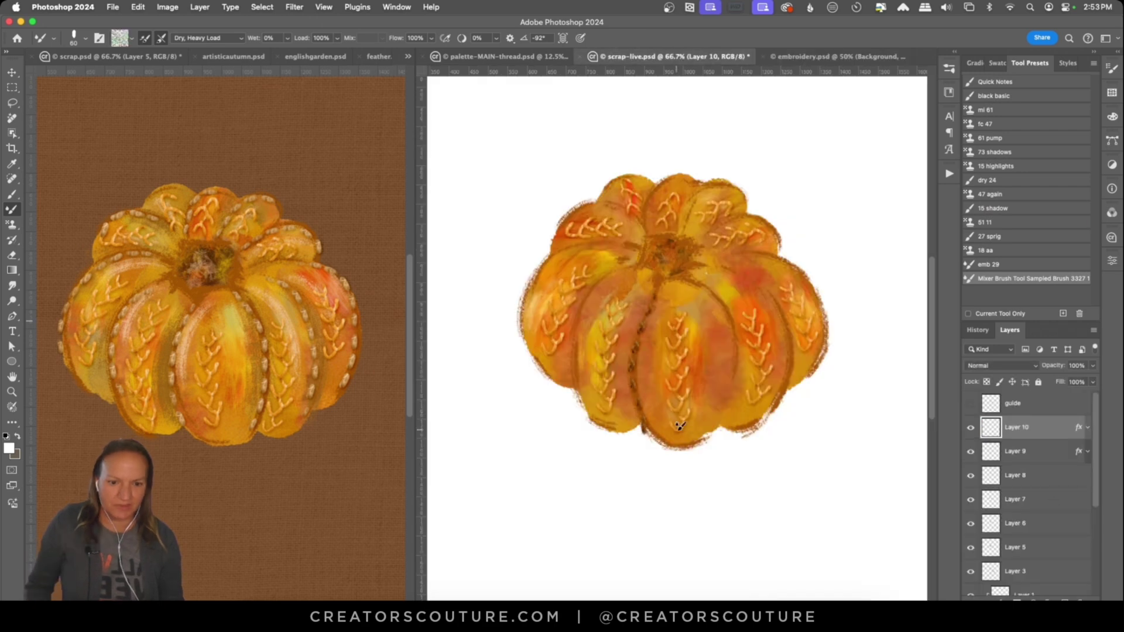
left_click(499, 56)
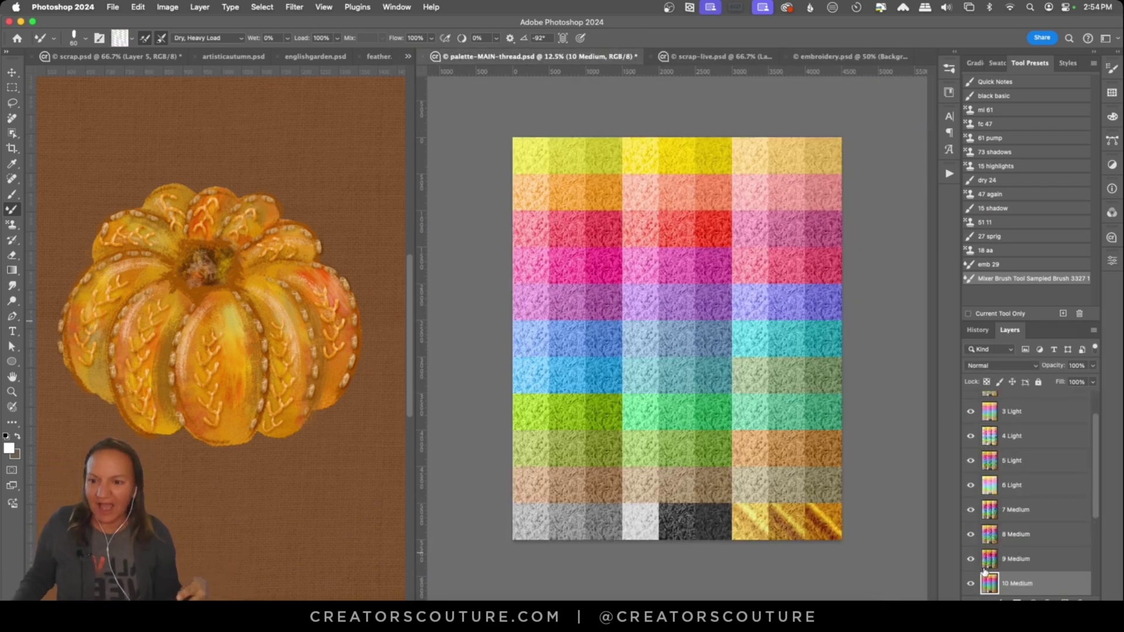
key("ctrl+Tab")
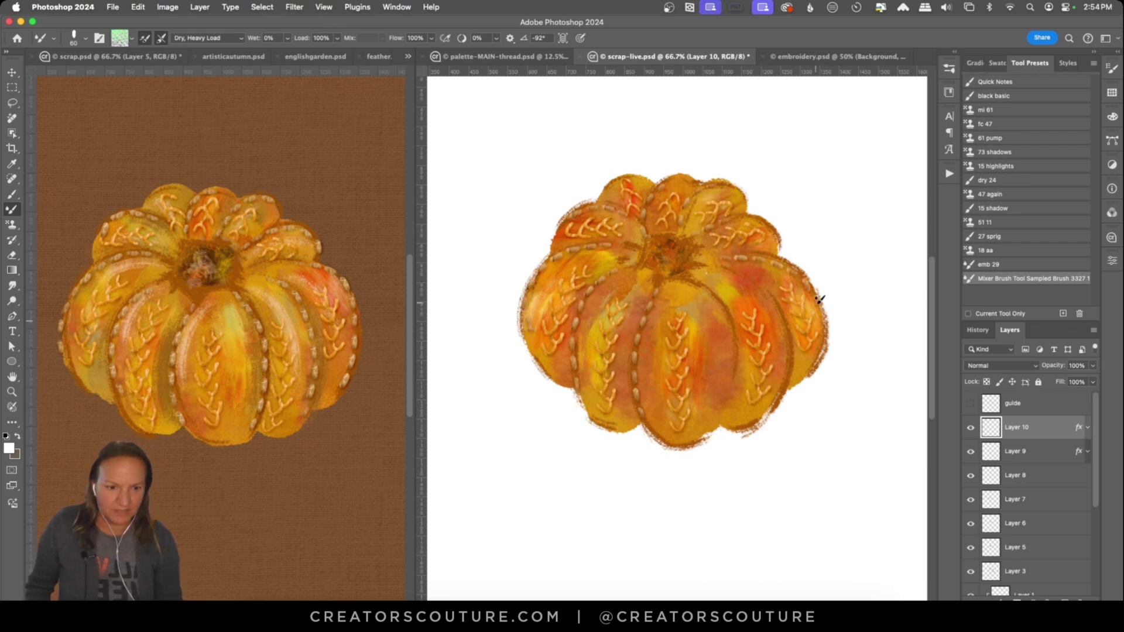
Step: Show the brown Color Fill 1 background and lower the opacity of its Linear Burn pattern overlay
scroll(995, 468, "down", 6)
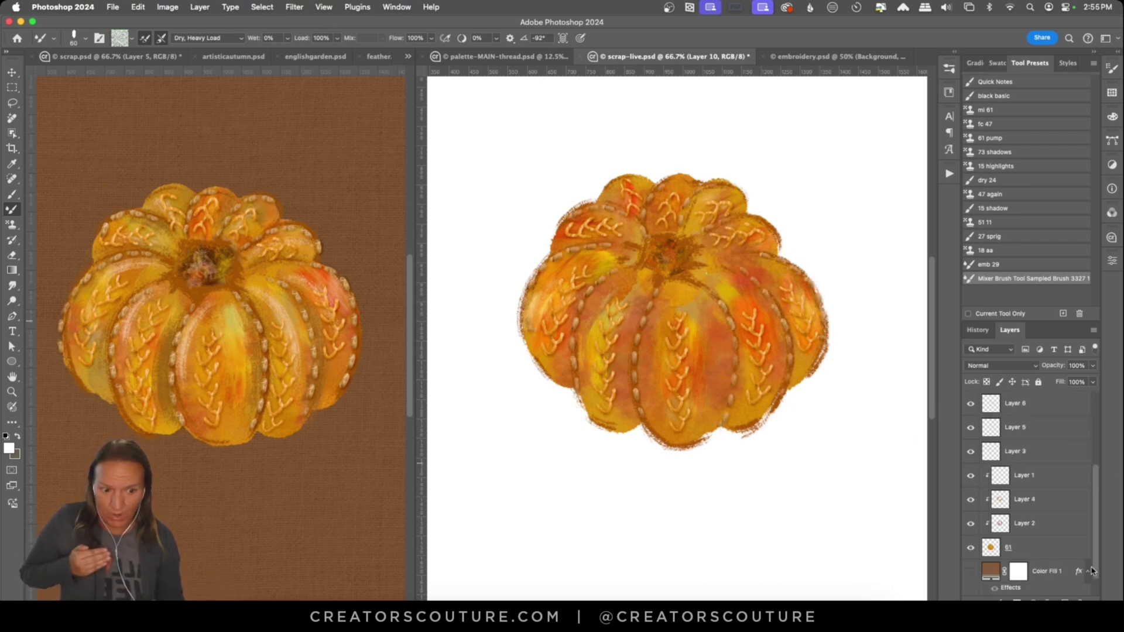
left_click(971, 537)
double_click(1032, 564)
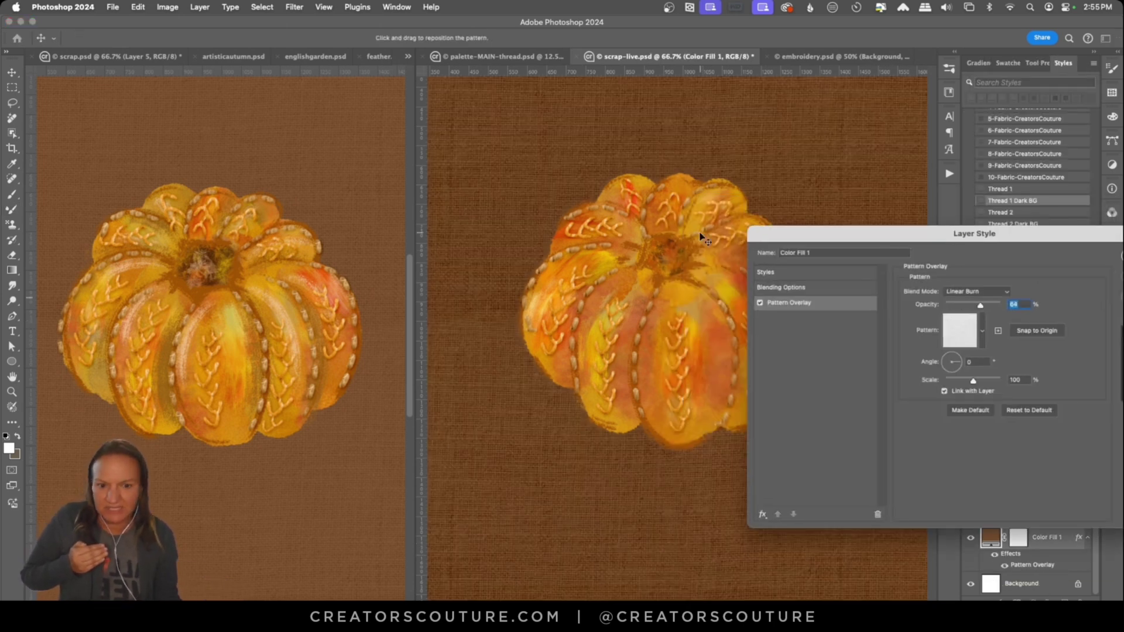
left_click_drag(979, 306, 955, 306)
left_click_drag(984, 232, 872, 238)
left_click(1048, 261)
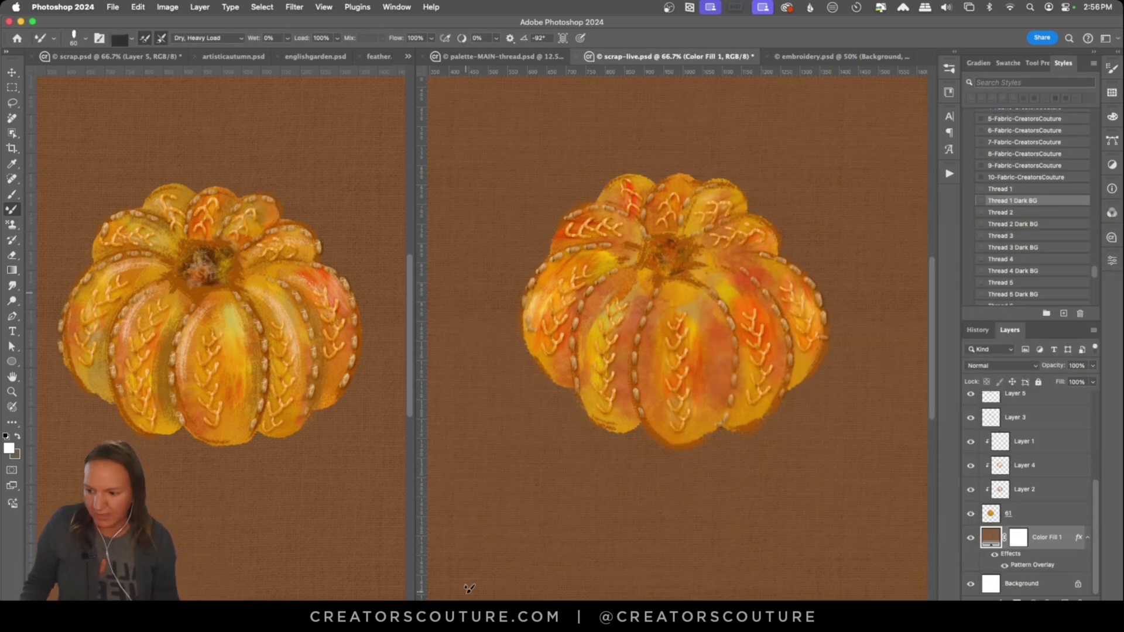
Step: Bring up the demo.psd wreath as reference and place demo-live.psd in the document group beside it
left_click(233, 57)
left_click(408, 56)
left_click(447, 66)
scroll(234, 293, "down", 2)
left_click(505, 57)
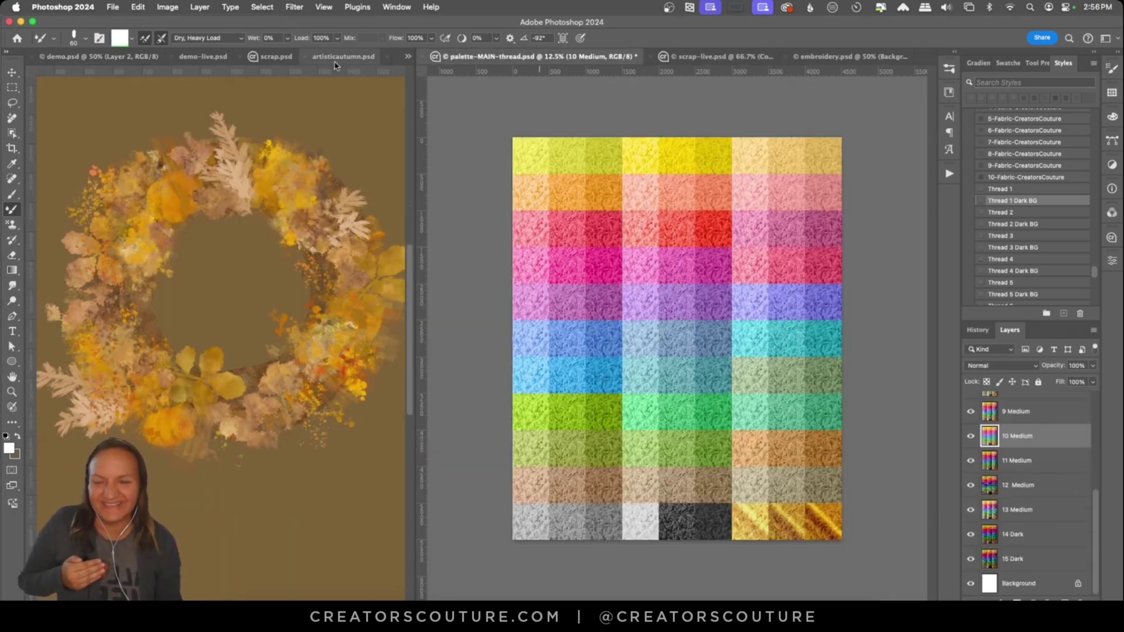
left_click_drag(203, 62, 521, 61)
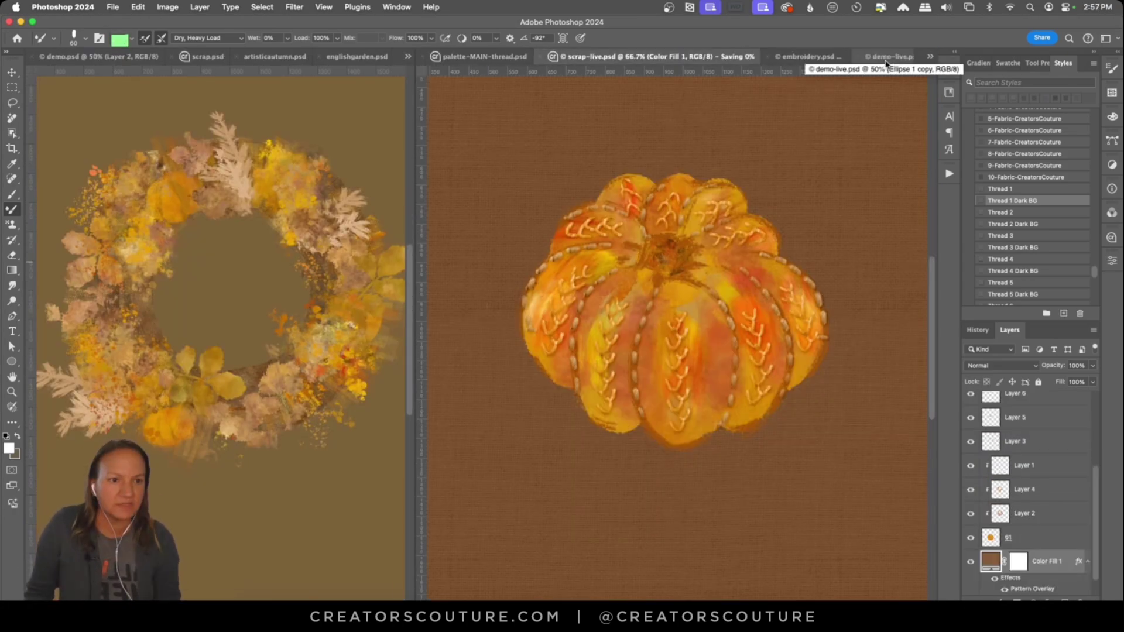
left_click(884, 58)
Step: Add a blank painting layer in demo-live.psd, group the two ellipse guide layers and lower the group's opacity
key("alt+shift+super+n")
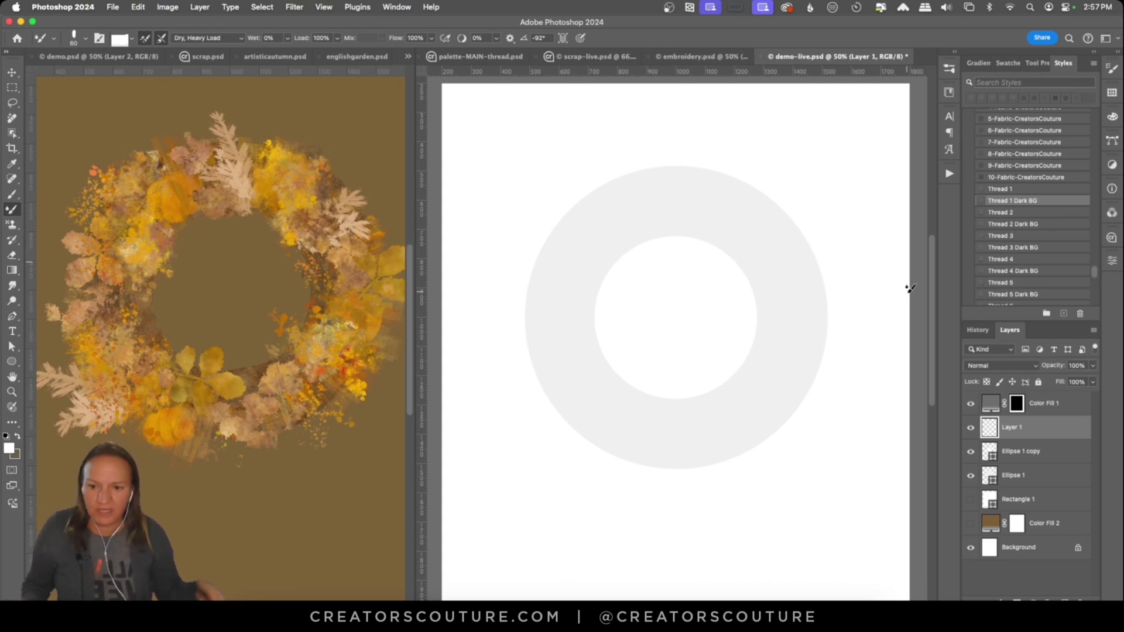
left_click(970, 524)
left_click(1021, 451)
left_click(1013, 476, "shift")
key("super+g")
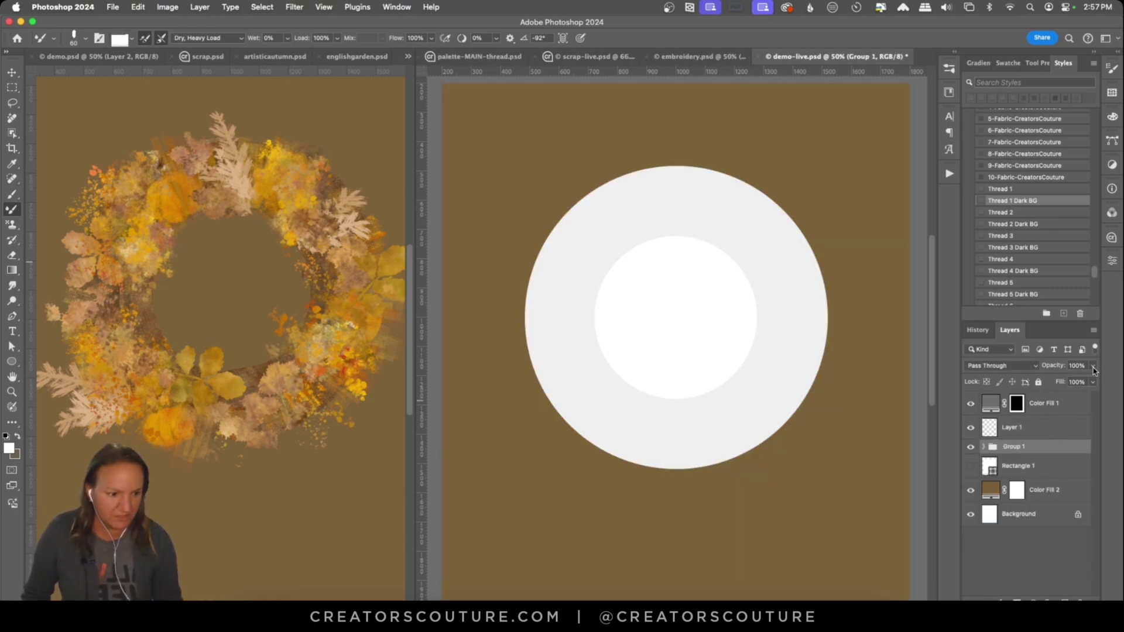
left_click(1093, 366)
left_click_drag(1092, 380, 1061, 382)
left_click(984, 447)
Step: Load the ml 61 pattern stamp preset and try brown strokes over the ring guide on Layer 1
left_click(1011, 427)
left_click(11, 225)
left_click(66, 238)
left_click(1037, 63)
left_click(986, 110)
left_click(1012, 428)
left_click_drag(606, 228, 568, 308)
left_click_drag(623, 199, 750, 197)
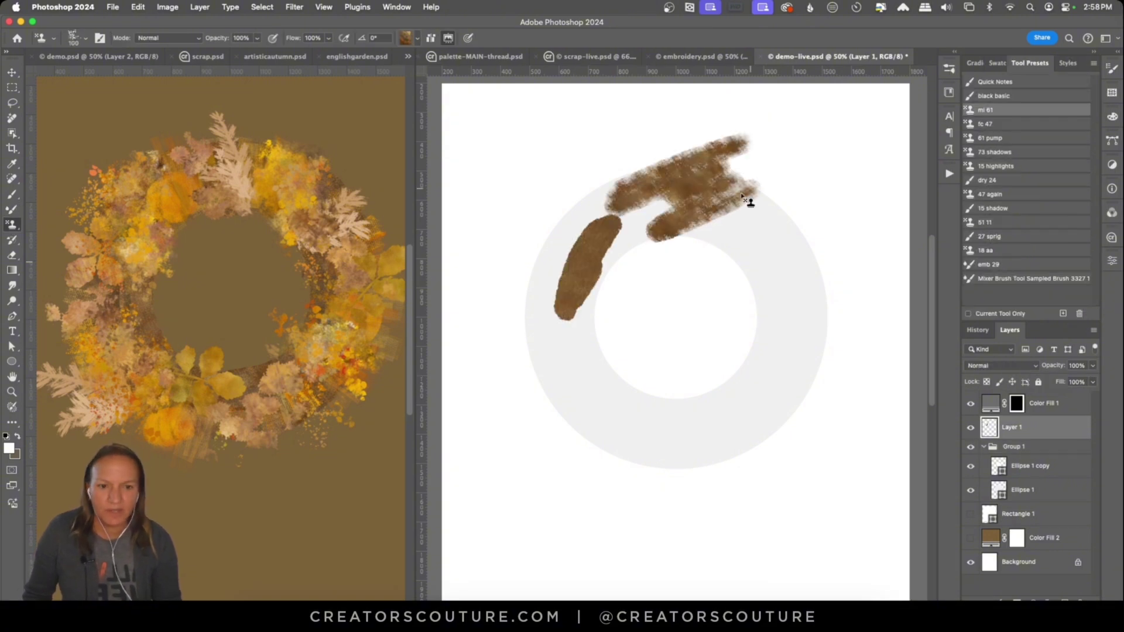
Step: Paint the entire ring guide with brown woven texture on Layer 1 and save the file
key("super+equal")
mouse_move(577, 230)
left_mouse_down()
mouse_move(614, 434)
mouse_move(539, 409)
mouse_move(634, 500)
mouse_move(618, 496)
mouse_move(728, 465)
mouse_move(810, 327)
mouse_move(791, 264)
left_mouse_up()
key("super+z")
mouse_move(562, 251)
left_mouse_down()
mouse_move(656, 199)
mouse_move(784, 255)
mouse_move(527, 291)
mouse_move(733, 160)
mouse_move(822, 258)
mouse_move(820, 399)
left_mouse_up()
key("super+s")
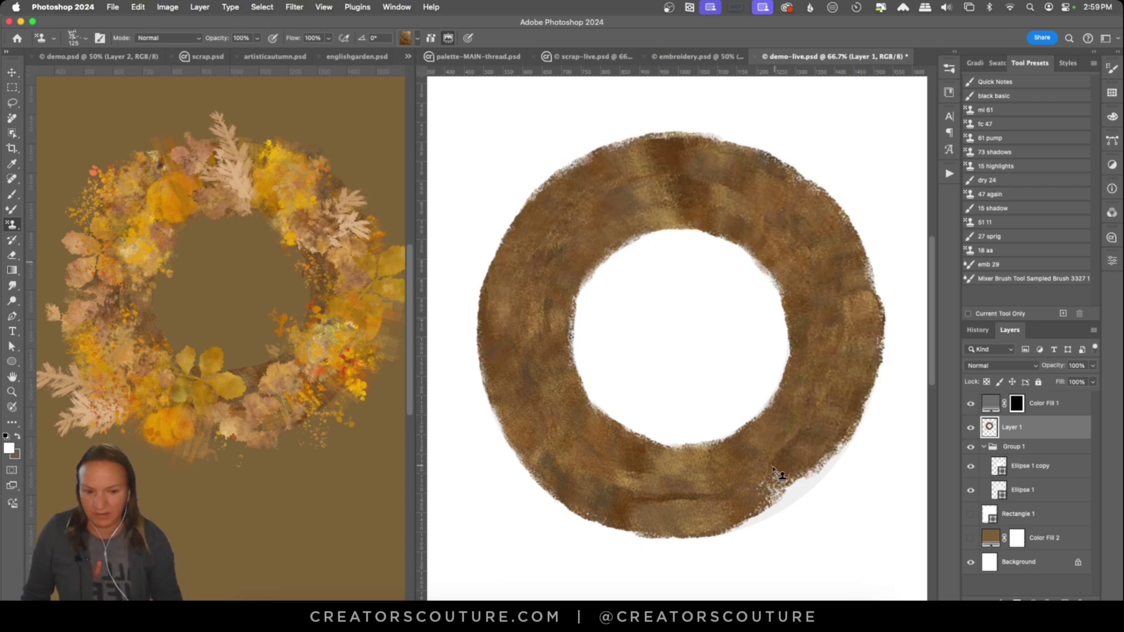
mouse_move(776, 470)
left_mouse_down()
mouse_move(635, 514)
mouse_move(697, 516)
left_mouse_up()
left_click_drag(840, 357, 828, 404)
Step: Add Layer 2, try the 405 px 1e brush, and paint yellow and pink foliage on the ring's upper left with the 51 11 preset
left_click(1065, 600)
left_click(949, 68)
left_click(837, 546)
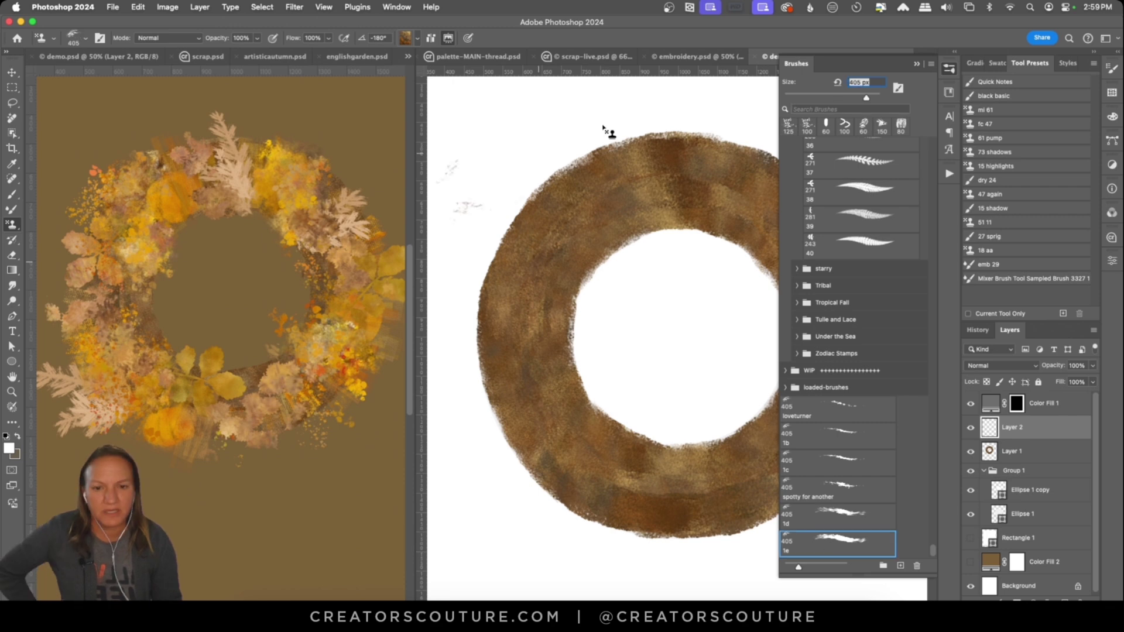
left_click(417, 38)
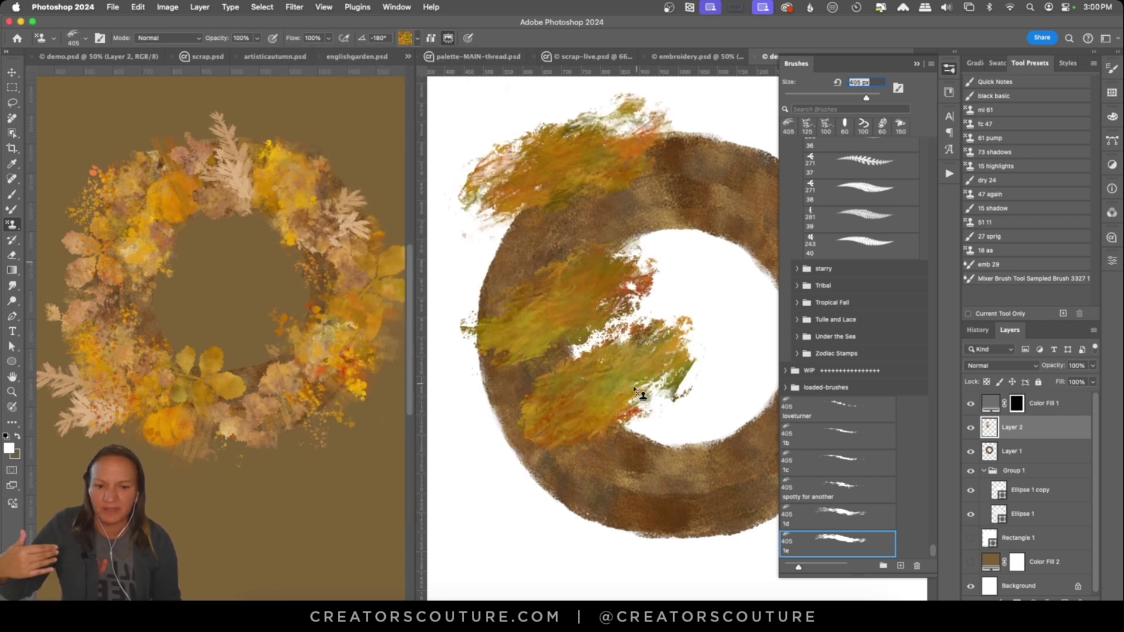
left_click_drag(468, 480, 577, 547)
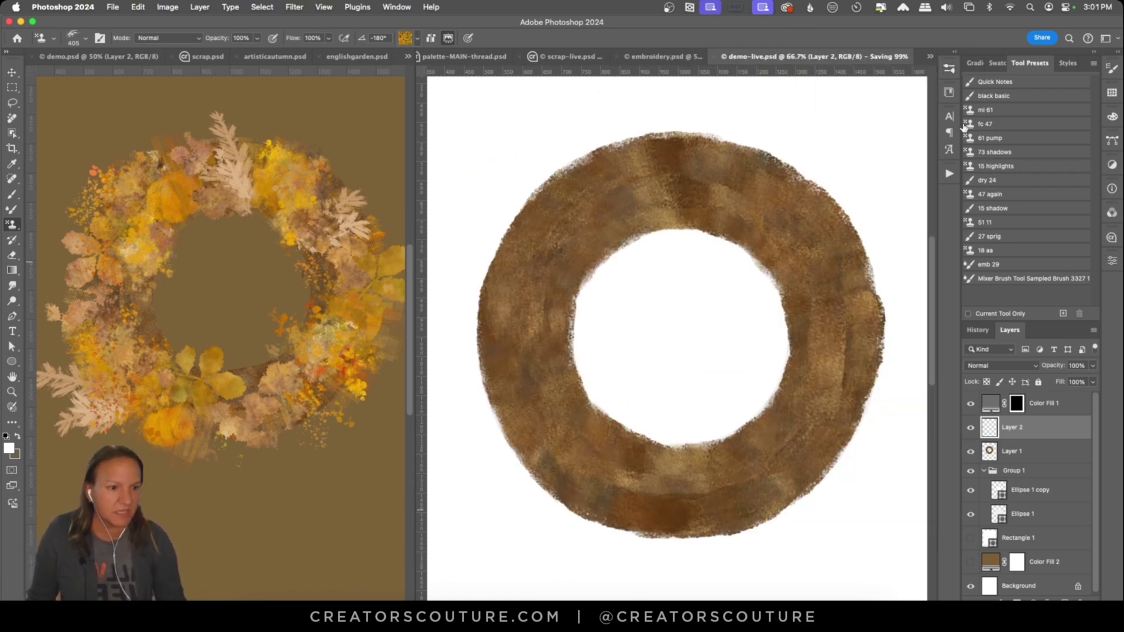
left_click(972, 207)
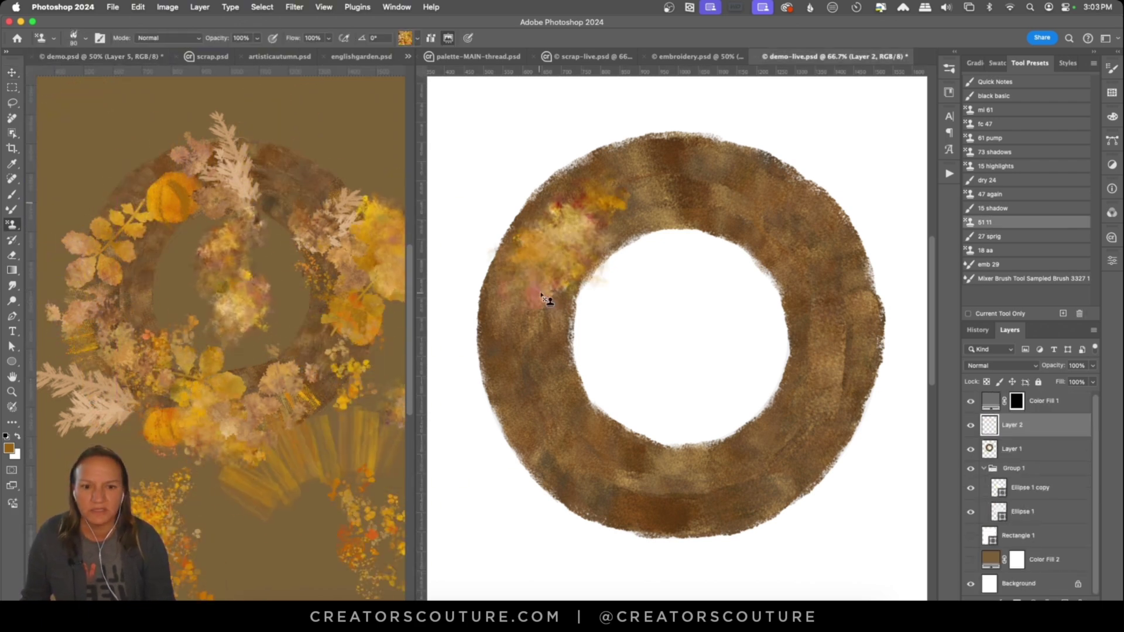
Step: Pull the reference wreath's elements apart in demo.psd to examine how its layers are built
left_click_drag(147, 302, 283, 403)
left_click_drag(215, 199, 291, 286)
left_click_drag(139, 221, 192, 246)
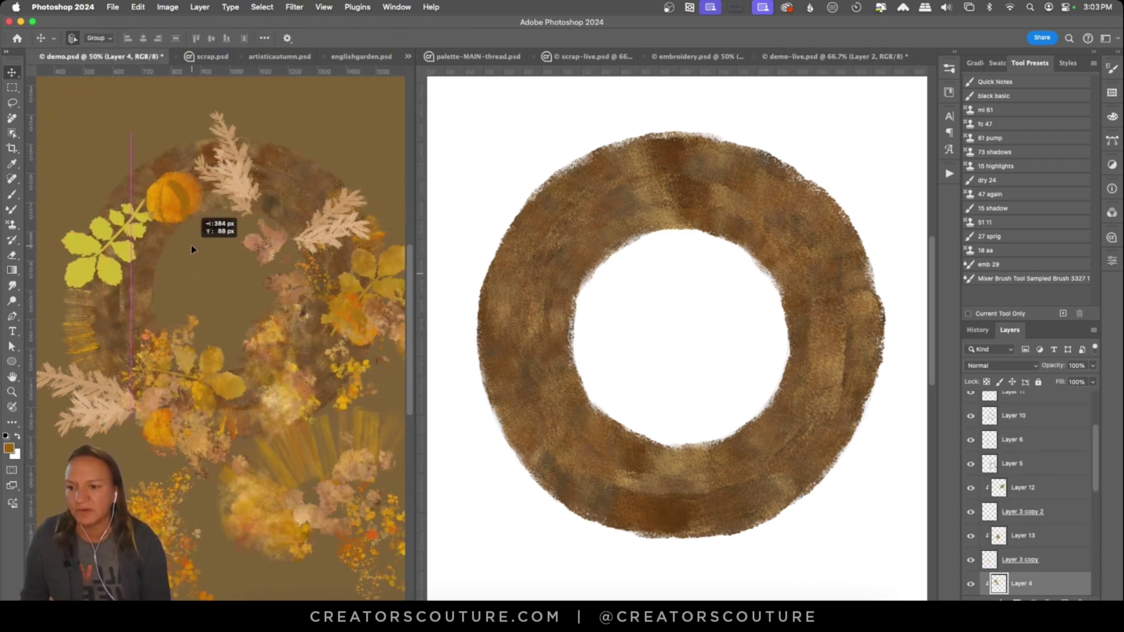
key("super+z")
left_click(932, 57)
left_click(918, 78)
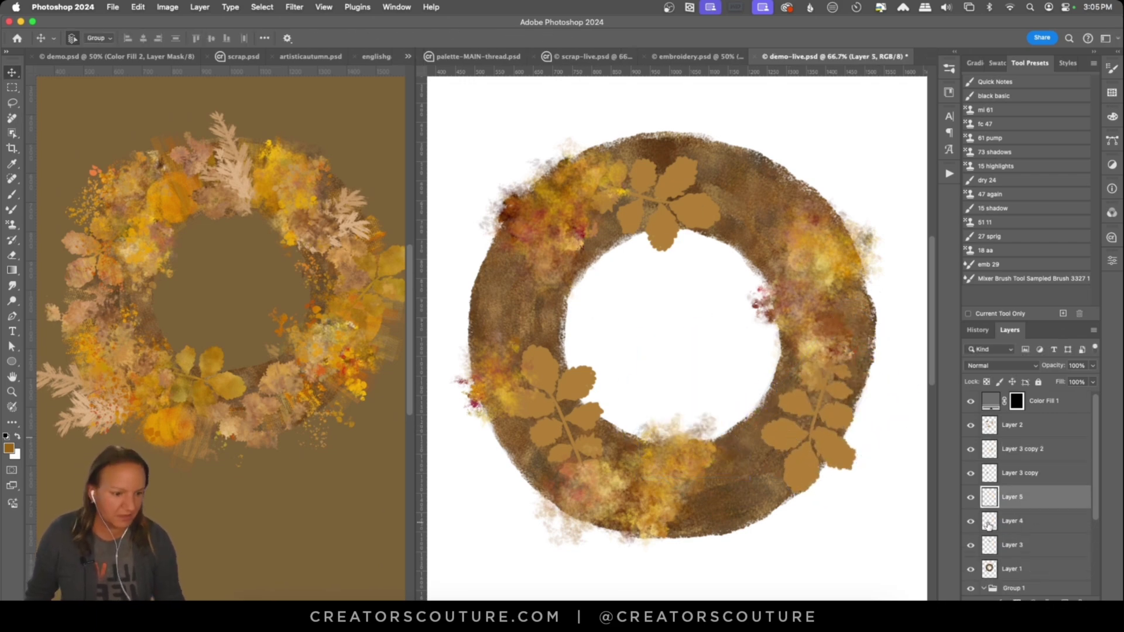
Step: Remove Layer 5 and paint the top leaf soft beige on clipped Layer 4 with the 2 artistic-creatorscouture pattern stamp brush
key("Delete")
left_click(1009, 511, "alt")
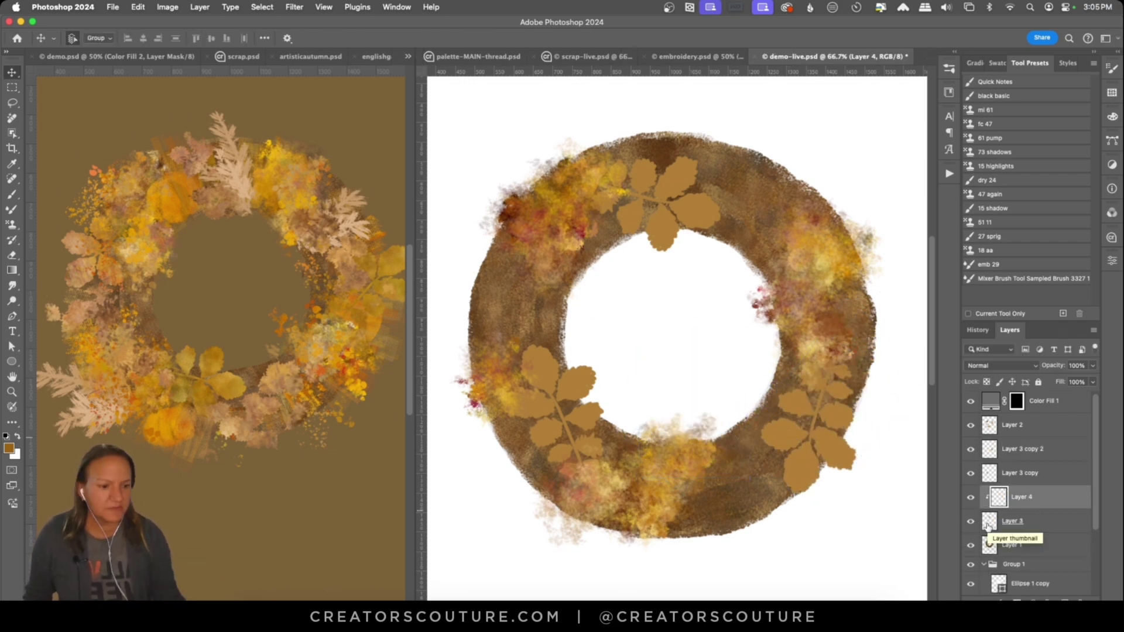
left_click(11, 224)
left_click(418, 38)
scroll(391, 352, "up", 10)
left_click(318, 426)
left_click(949, 68)
left_click_drag(933, 314, 949, 308)
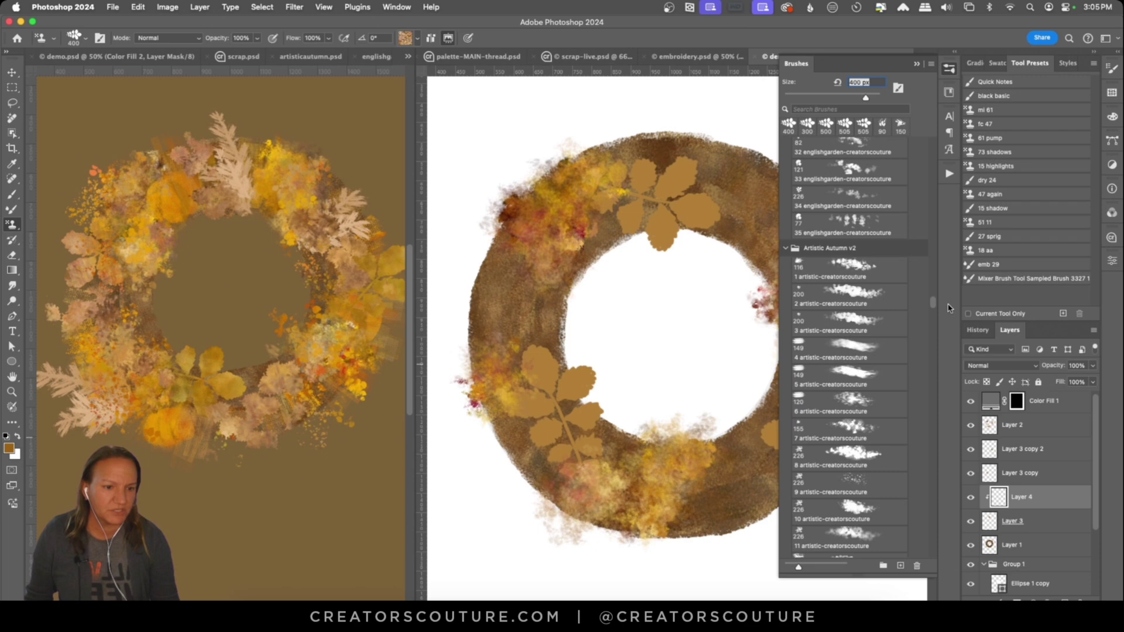
left_click(853, 295)
left_click(949, 69)
mouse_move(700, 211)
left_mouse_down()
mouse_move(609, 246)
mouse_move(664, 231)
left_mouse_up()
Step: Paint the lower-left leaf in muted beige and pink tones on a new layer clipped to Layer 3 copy
left_click(1015, 478)
key("super+shift+alt+n")
key("super+alt+g")
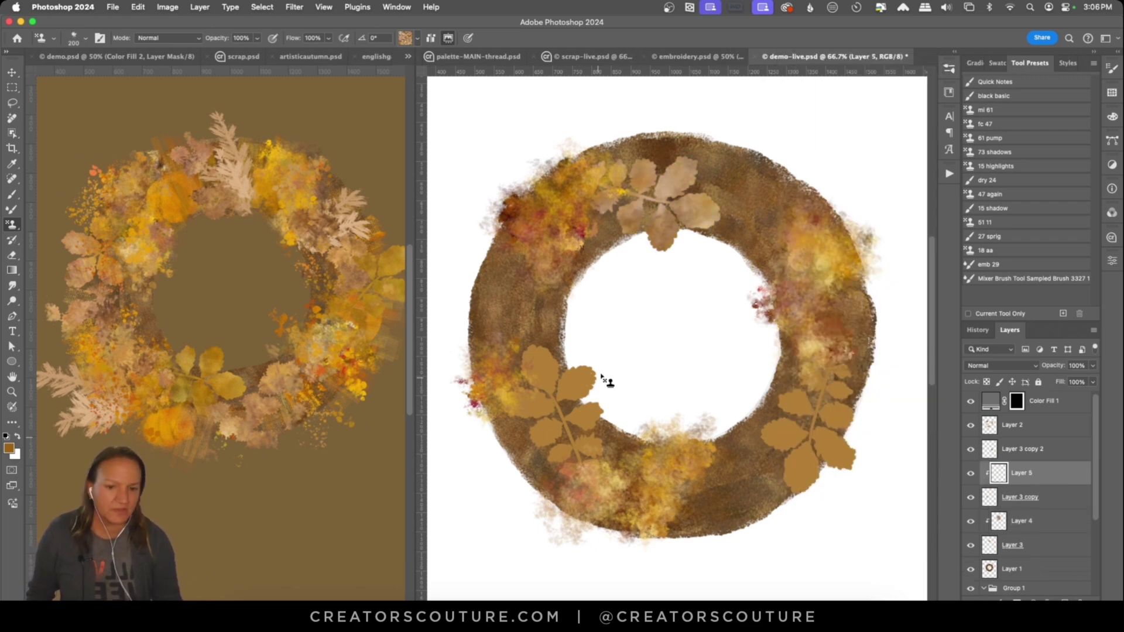
left_click_drag(607, 381, 598, 387)
left_click(970, 451)
left_click(970, 451)
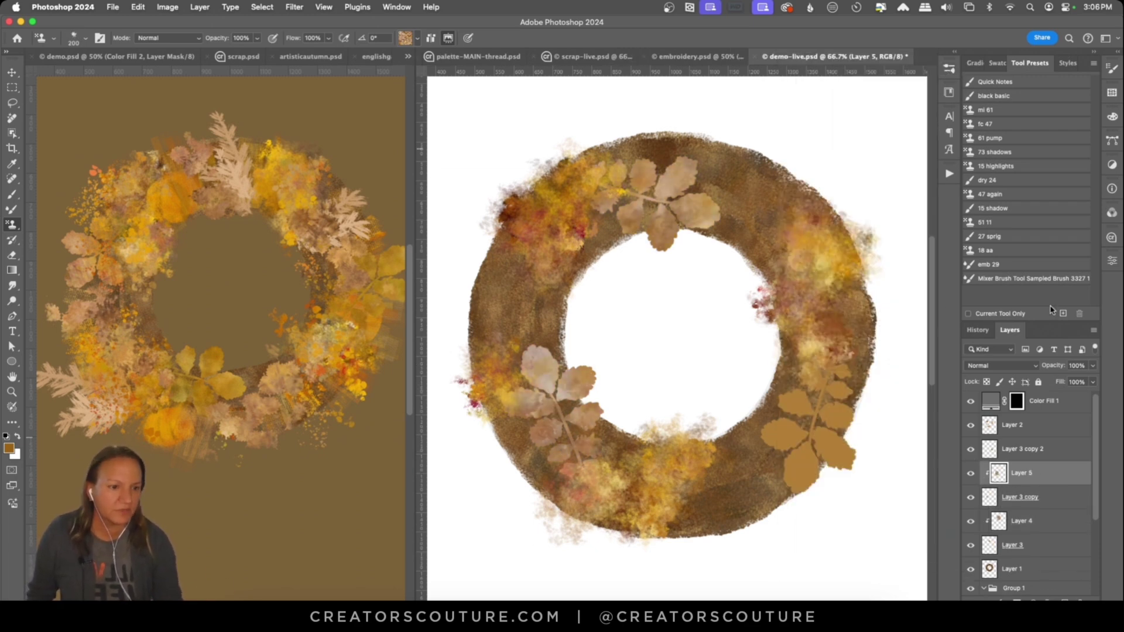
Step: Save the current stamp brush as a tool preset and paint the lower-right leaf on a new layer clipped to Layer 3 copy 2
left_click(1063, 313)
left_click(1022, 449)
key("super+shift+alt+n")
key("super+alt+g")
mouse_move(832, 433)
left_mouse_down()
mouse_move(863, 508)
mouse_move(784, 428)
left_mouse_up()
key("super+s")
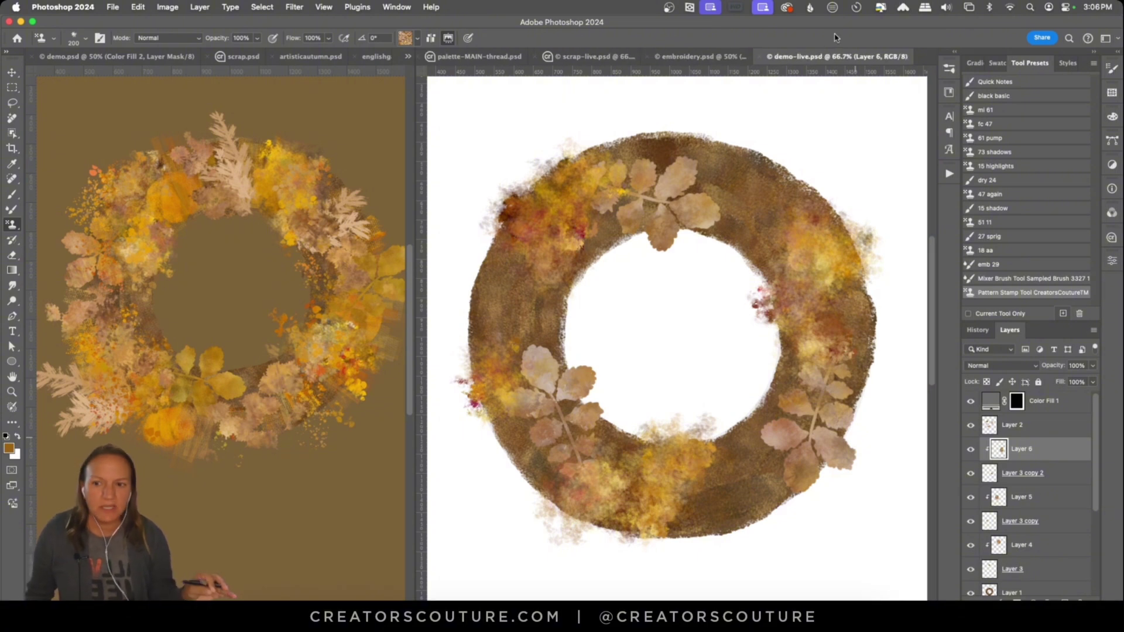
Step: Add a layer above Layer 2 and try orange pumpkin strokes around the ring with the 61 pump preset
left_click(1036, 434)
left_click_drag(801, 157, 803, 125)
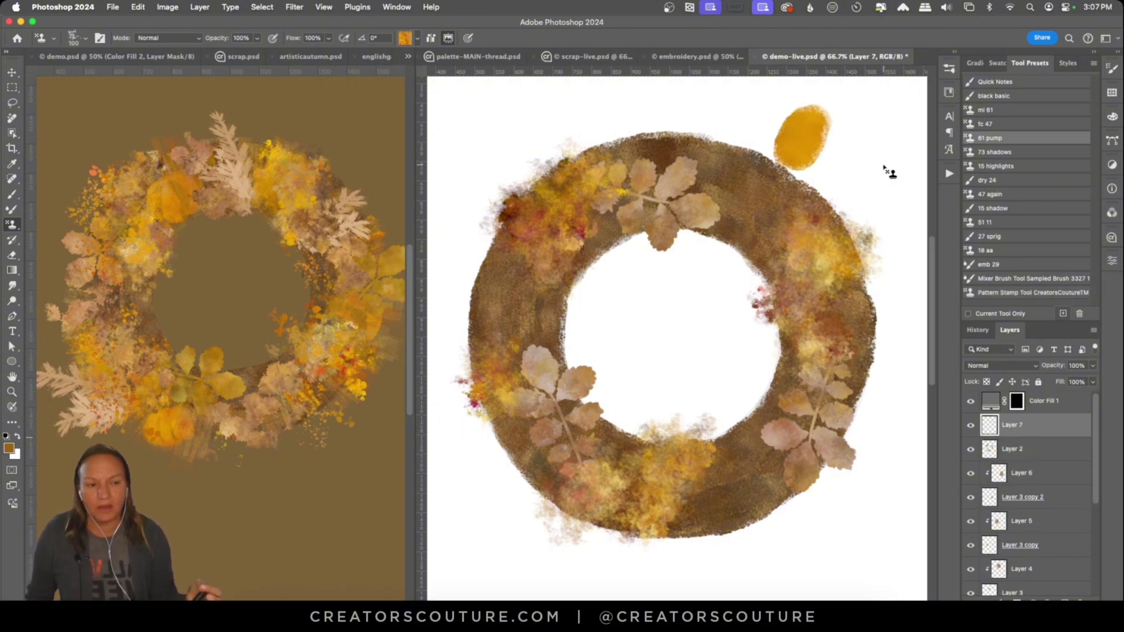
key("super+z")
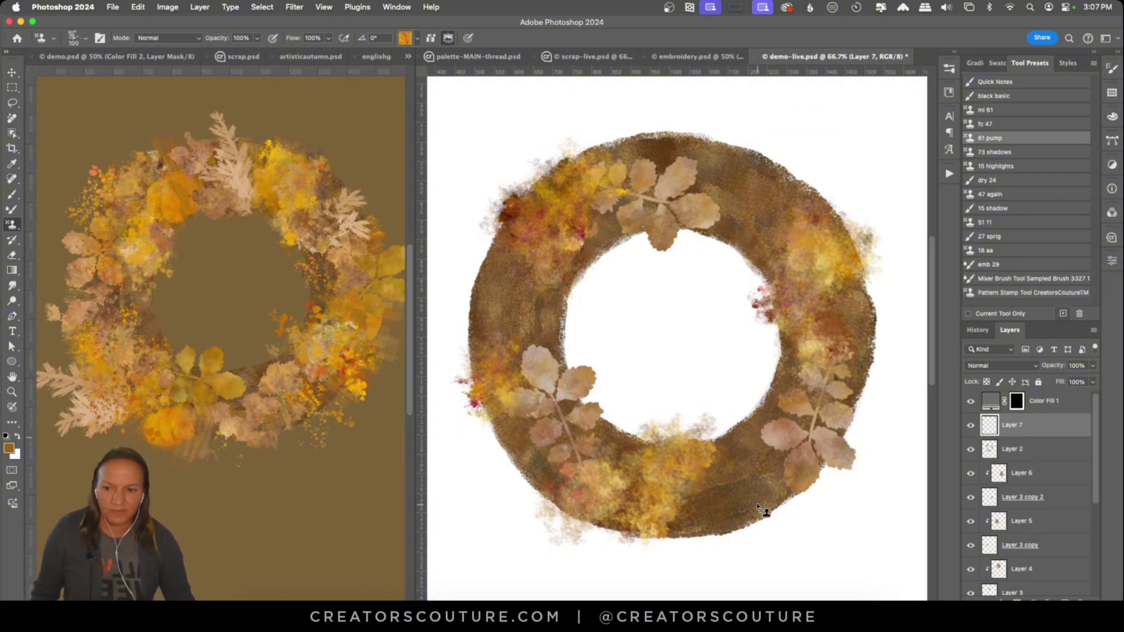
left_click(703, 513)
key("super+z")
left_click(533, 473)
key("super+z")
Step: Stamp two overlapping orange pumpkin shapes at the ring's lower left, shift them onto its outer edge, and add another layer
key("bracketleft")
left_click(529, 477)
left_click(558, 480)
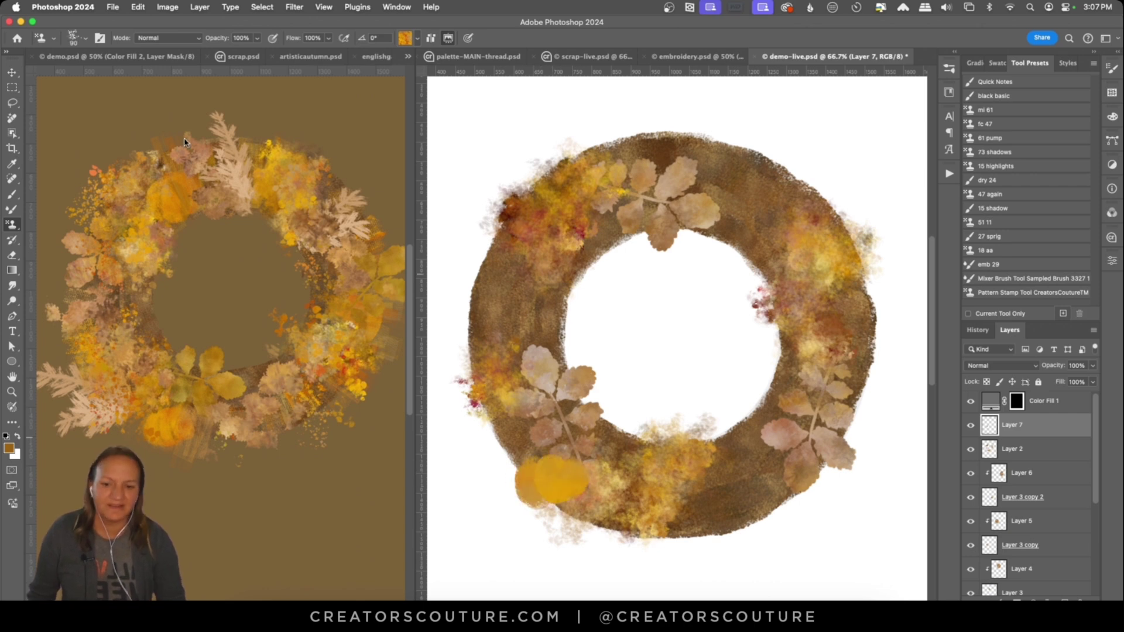
left_click_drag(563, 476, 549, 465, "super")
key("alt+shift+super+n")
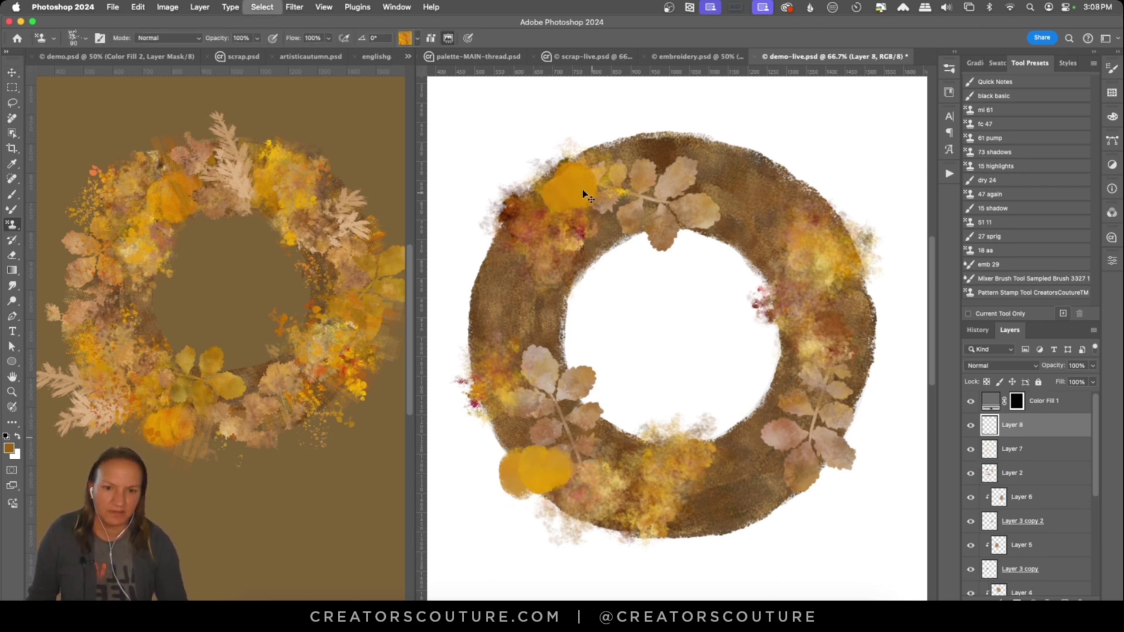
key("super+z")
key("bracketleft")
left_click(582, 193)
key("super+z")
left_click(580, 210)
key("super+z")
Step: Paint an orange pumpkin in the wreath's open centre and move it to the ring's upper right beside the top leaf
left_click_drag(619, 297, 619, 316)
left_click_drag(643, 297, 615, 326)
left_click_drag(640, 324, 727, 166)
key("v")
Step: Stamp an orange pumpkin at the ring's lower right, place its layer beneath the Layer 3 copy 2 leaf, and save the file
key("shift+super+alt+n")
left_click(746, 474)
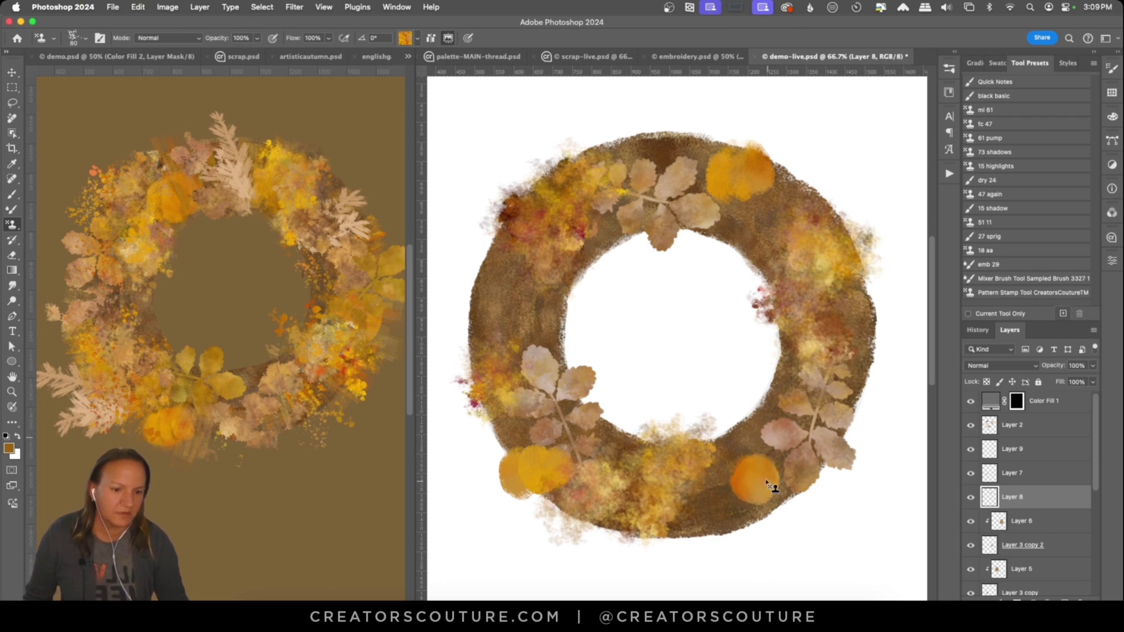
key("v")
key("shift+super+alt+n")
left_click_drag(1024, 497, 1024, 533)
left_click_drag(755, 478, 760, 478)
key("super+s")
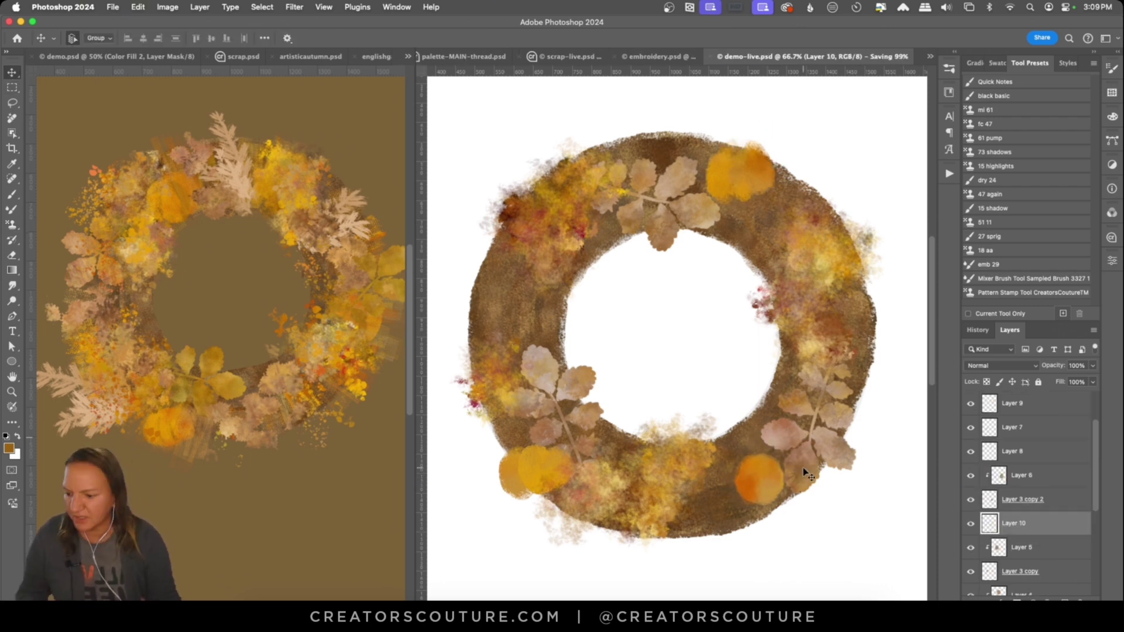
Step: Paint reddish-orange tulle strokes across the ring on a new layer above Layer 2 with a Tulle Couture pattern stamp brush
left_click(1012, 428)
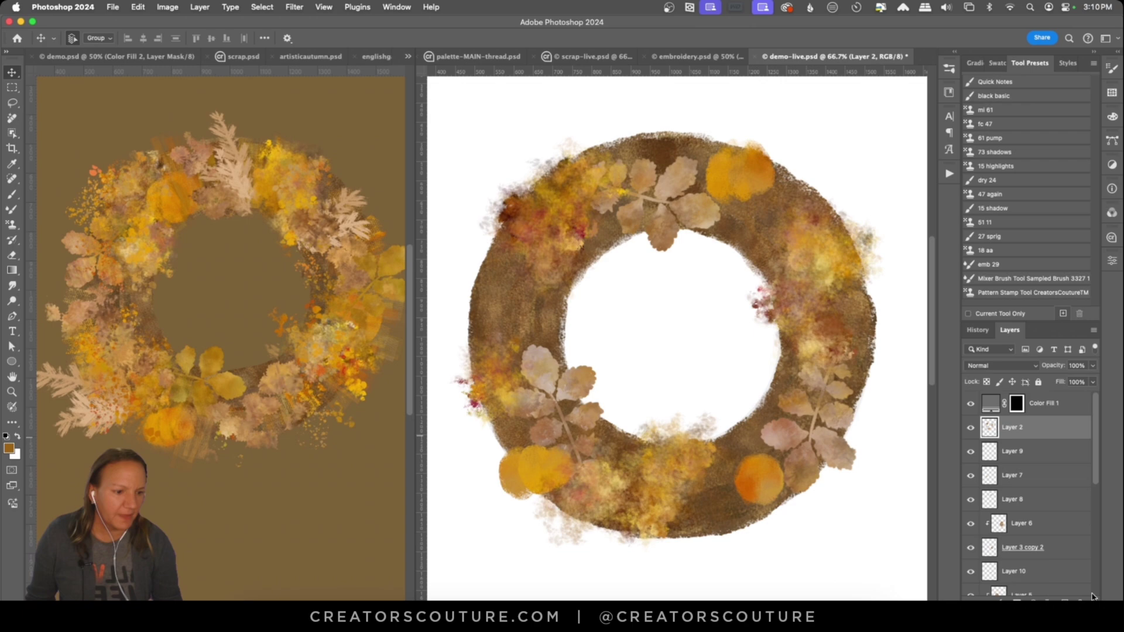
key("shift+super+alt+n")
left_click(949, 68)
scroll(913, 374, "down", 15)
left_click(849, 305)
key("s")
left_click_drag(518, 249, 508, 354)
key("super+z")
left_click(405, 37)
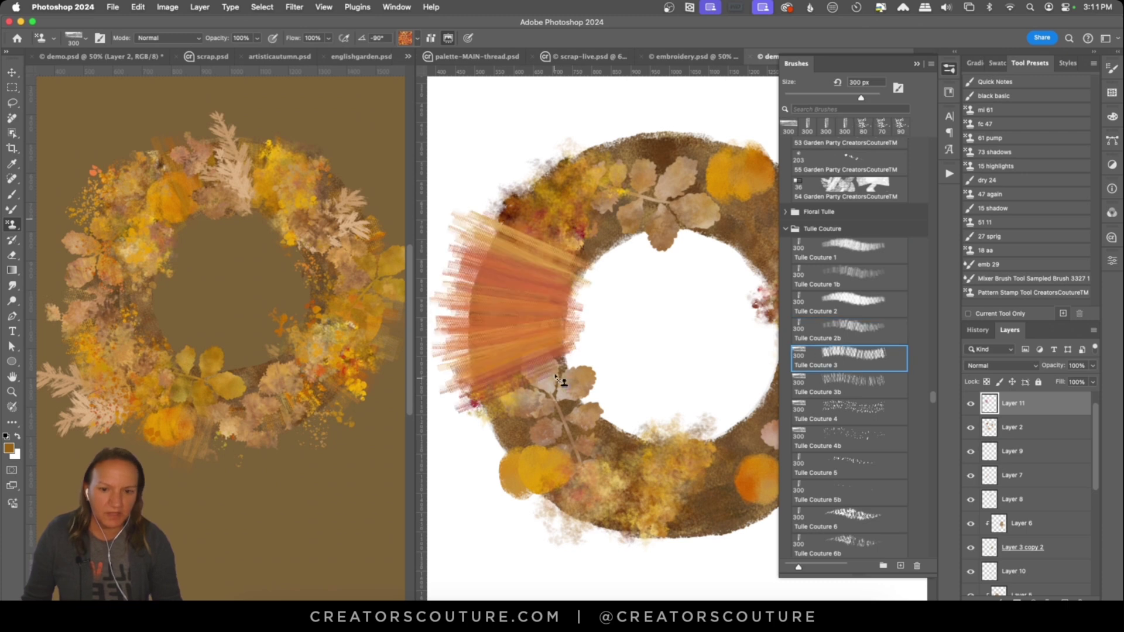
left_click_drag(640, 301, 559, 300)
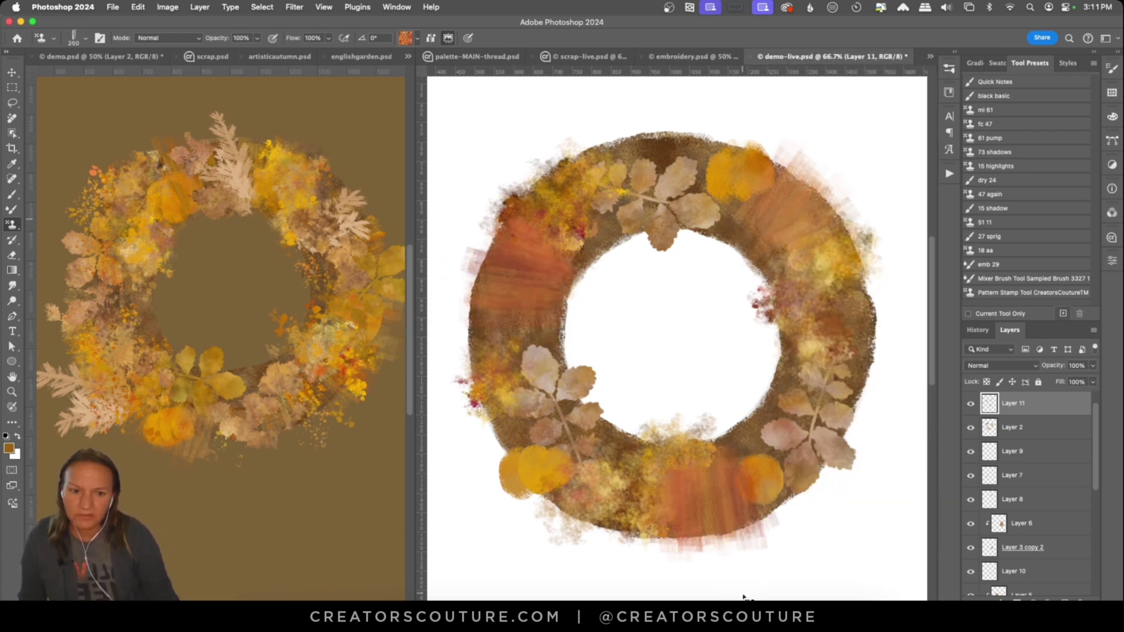
Step: Stamp golden-brown leaf clusters around the ring on a new Layer 12 with the 18 aa preset
key("alt+shift+super+n")
left_click(991, 251)
left_click(508, 289)
key("super+z")
left_click(878, 172)
left_click(859, 175)
key("super+z")
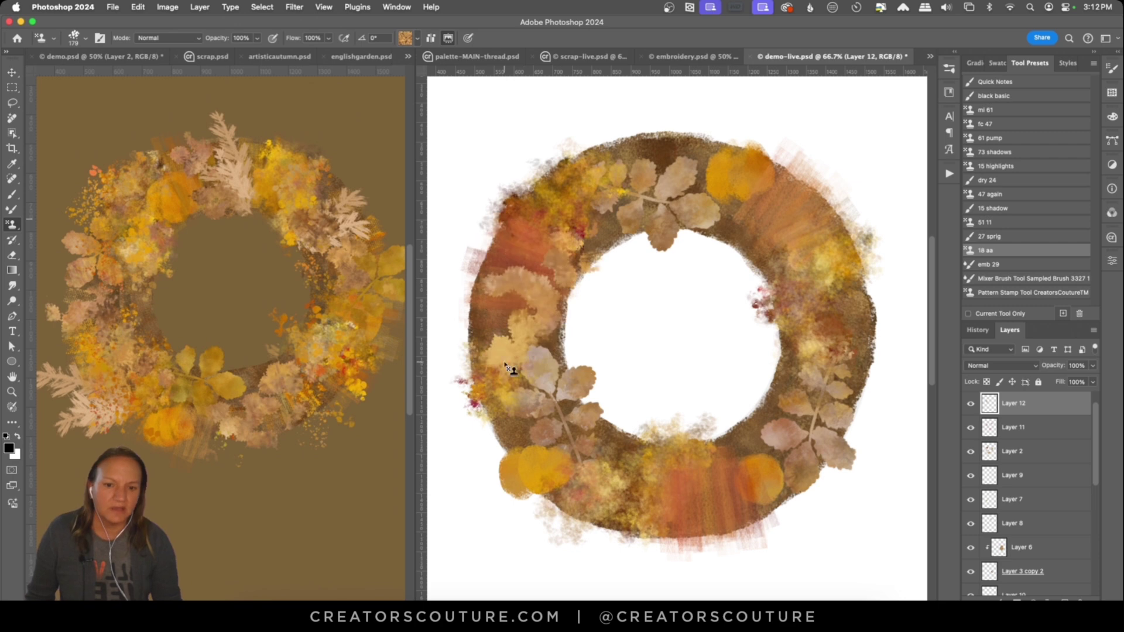
mouse_move(808, 187)
left_mouse_down()
mouse_move(797, 334)
mouse_move(766, 432)
mouse_move(474, 363)
left_mouse_up()
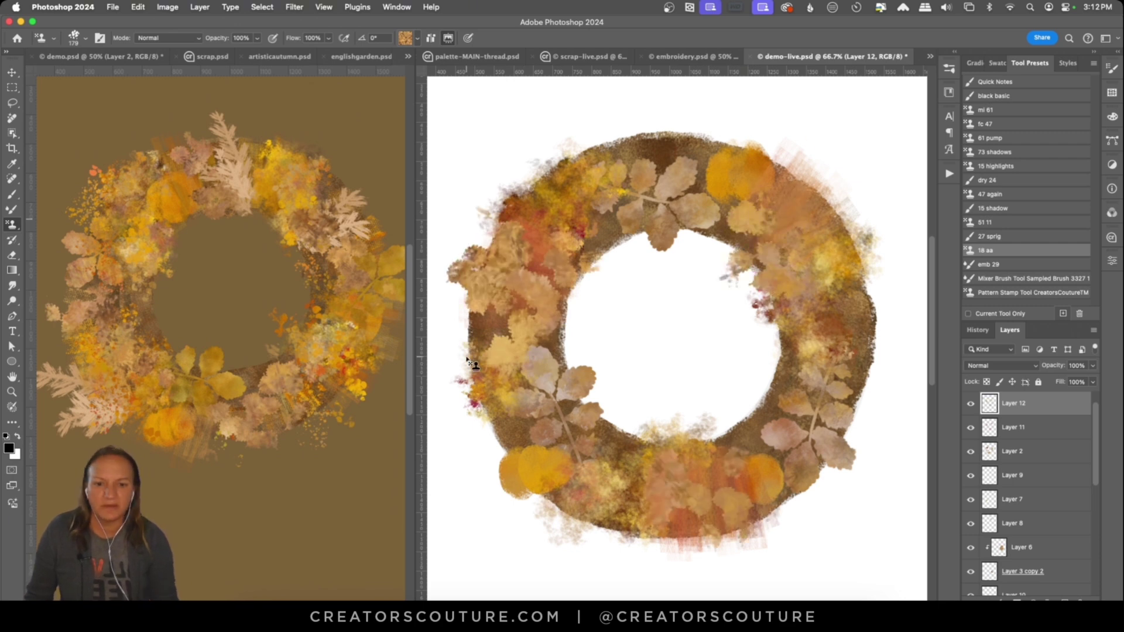
key("super+z")
Step: Show the brown Color Fill 2 background behind the wreath and switch to the demo.psd reference with the Move tool
scroll(1030, 497, "down", 10)
left_click(971, 559)
scroll(1058, 411, "up", 12)
left_click(153, 392)
key("v")
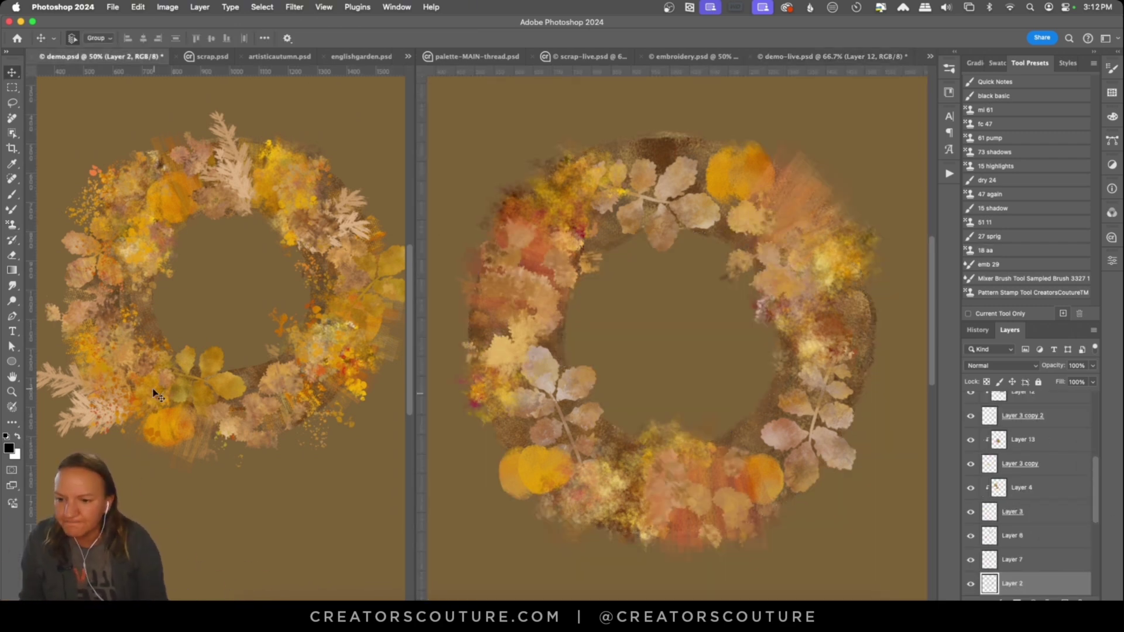
Step: Add a new layer at the top of the wreath layers and choose the 31 englishgarden brush at 50 px for the Pattern Stamp
left_click(154, 392)
left_click_drag(541, 207, 466, 150)
key("super+z")
left_click(1013, 404)
key("super+shift+alt+n")
left_click(949, 68)
mouse_move(933, 396)
left_mouse_down()
mouse_move(913, 479)
mouse_move(934, 299)
left_mouse_up()
left_click(850, 288)
Step: Try the 31 englishgarden brush with test strokes over the ring and its open centre, changing the stamp pattern
left_click_drag(550, 126, 489, 187)
key("super+z")
left_click_drag(679, 276, 623, 410)
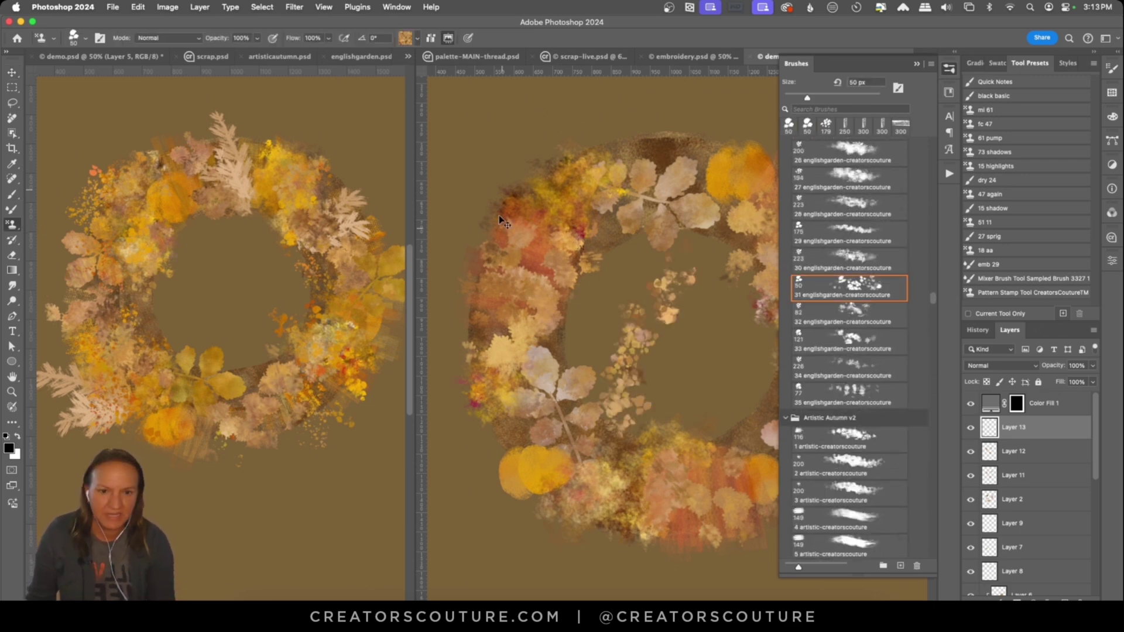
key("super+z")
left_click(949, 69)
left_click(404, 39)
left_click_drag(496, 292, 559, 234)
key("super+z")
Step: Try another stamp pattern with a dab on the ring's upper-left section
key("z")
mouse_move(881, 410)
left_mouse_down()
mouse_move(740, 597)
mouse_move(539, 170)
mouse_move(898, 337)
left_mouse_up()
key("super+minus")
key("super+equal")
key("s")
left_click(405, 38)
left_click(546, 229)
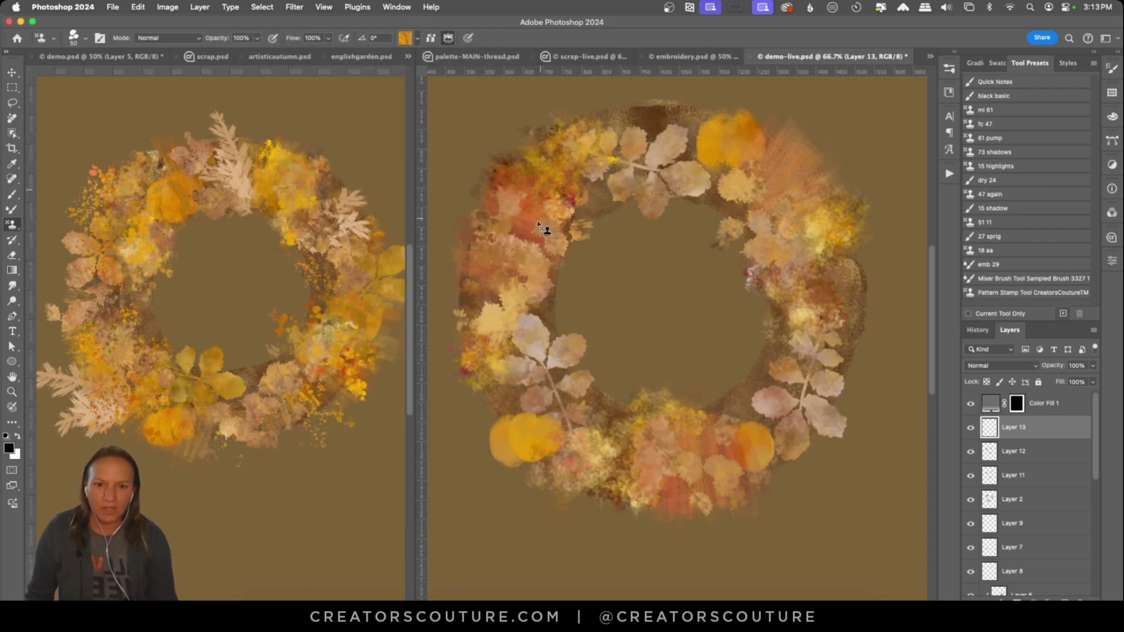
Step: Try a golden-yellow foliage pattern with a dab at the ring's lower-left section
left_click(405, 38)
scroll(469, 326, "down", 5)
key("Return")
left_click(405, 39)
left_click(318, 316)
left_click(417, 38)
left_click(573, 433)
Step: Pick an orange-gold foliage pattern and stamp small leaf clusters around the ring's upper left, top, bottom and right side on Layer 13
left_click(417, 38)
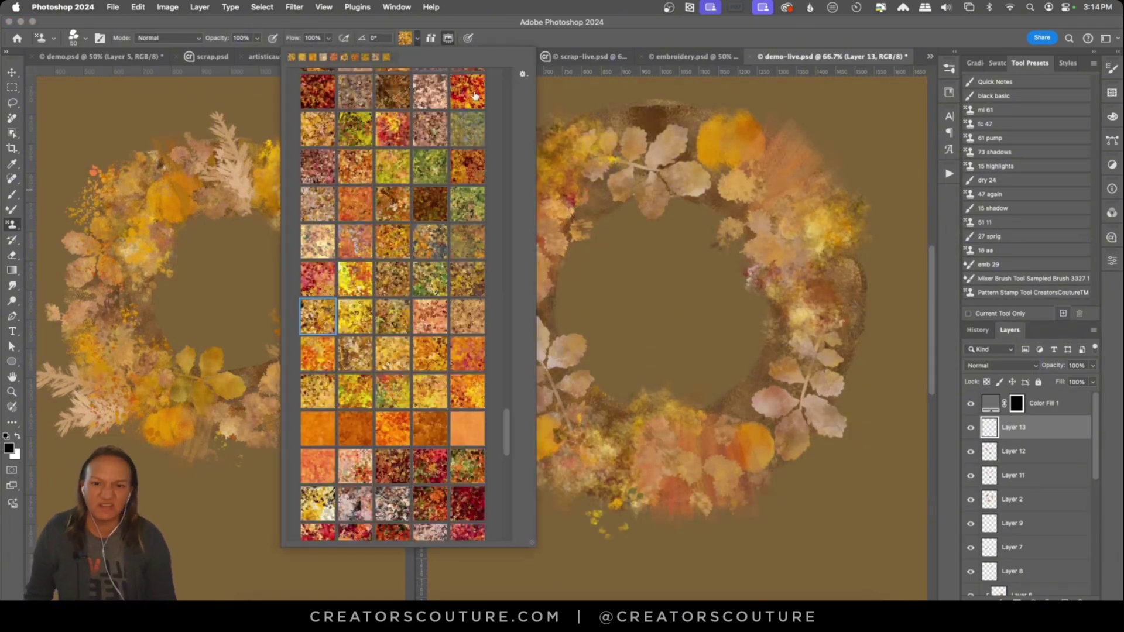
scroll(430, 293, "up", 5)
left_click(393, 396)
left_click(417, 38)
key("super+z")
left_click_drag(497, 171, 586, 138)
left_click(625, 107)
left_click_drag(592, 380, 632, 415)
left_click_drag(837, 280, 823, 339)
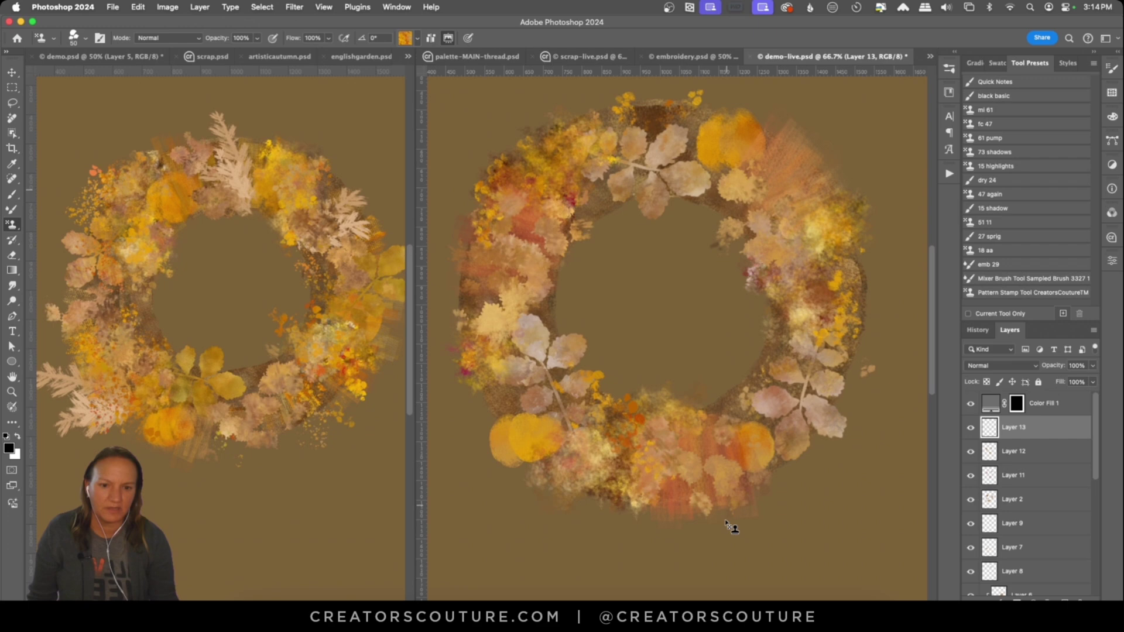
Step: Add a new layer above Layer 13 and save the current pattern stamp as a tool preset named 31
key("super+shift+alt+n")
left_click(1062, 314)
key("Return")
left_click(1063, 314)
type("31")
key("Return")
Step: Paint fine golden sprays around the ring's outer and lower areas on Layer 14 with the 14 Garden Party brush at 125 px
left_click(948, 69)
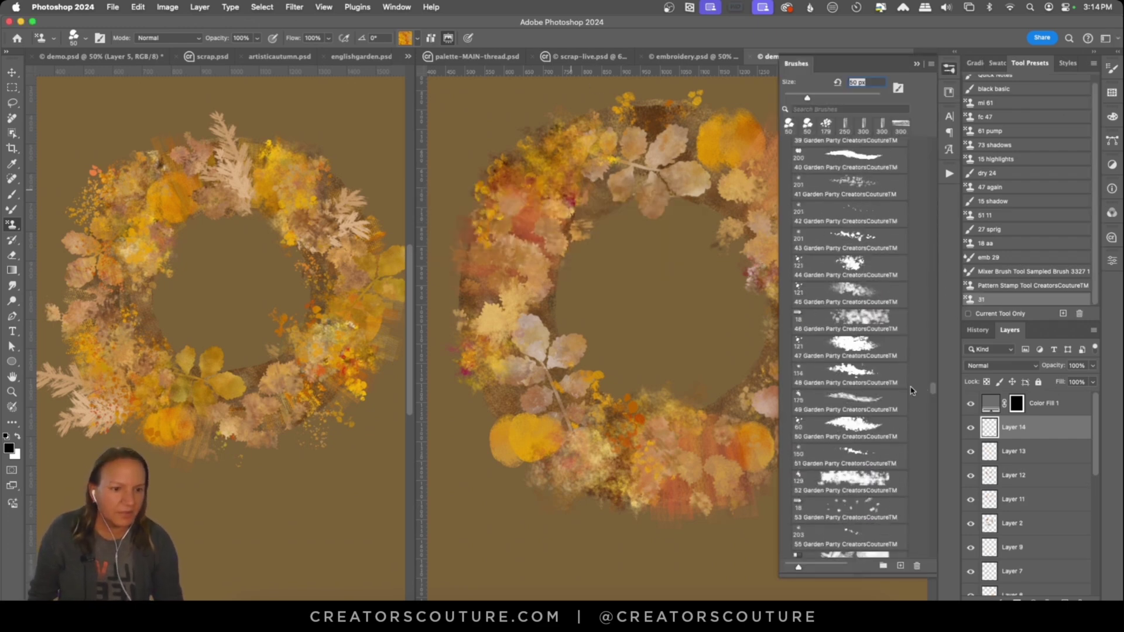
left_click(947, 68)
left_click_drag(474, 153, 469, 237)
left_click_drag(616, 374, 616, 475)
Step: Save the 14 Garden Party pattern stamp as a tool preset under its default name
left_click(948, 69)
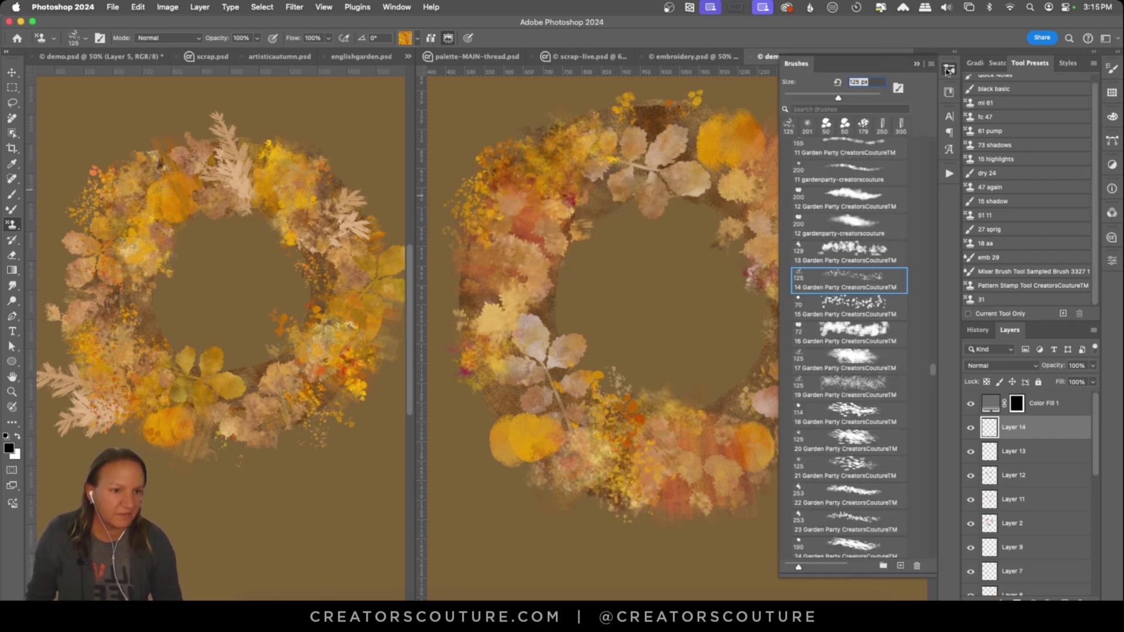
left_click(1062, 313)
key("Return")
left_click(948, 69)
Step: Shade the ridges of the pumpkin at the ring's upper right on a new layer above Layer 8 with the 15 shadow preset
left_click(13, 72)
left_click(729, 141)
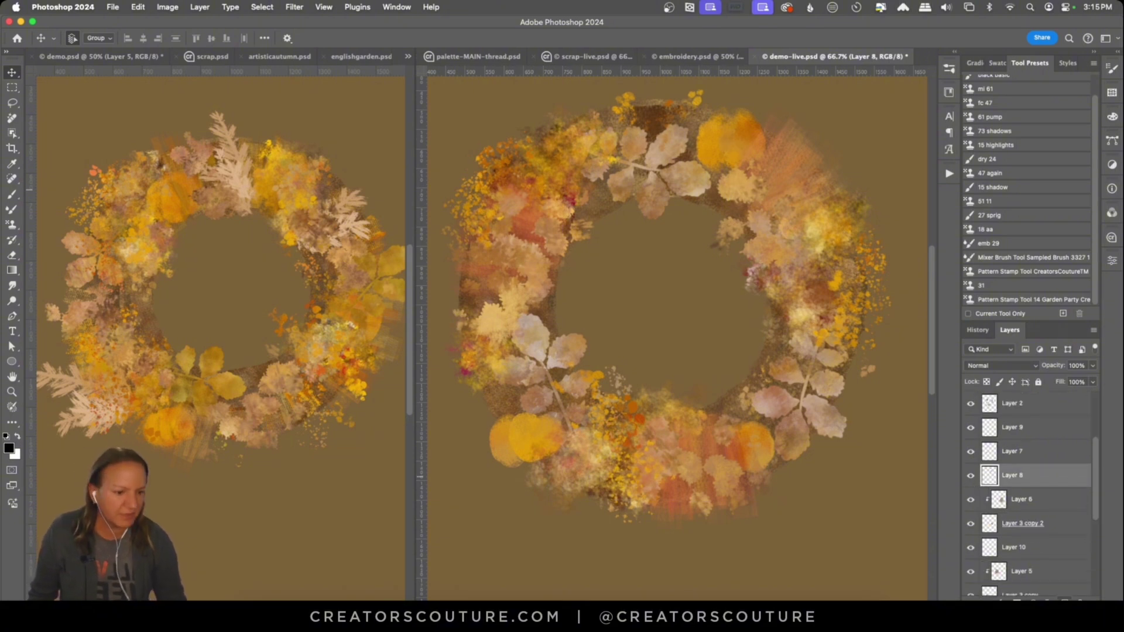
left_click(1064, 599)
left_click(992, 188)
left_click_drag(719, 121, 719, 158)
left_click(995, 145)
left_click(987, 159)
left_click(992, 188)
left_click_drag(772, 122, 919, 89)
key("ctrl+z")
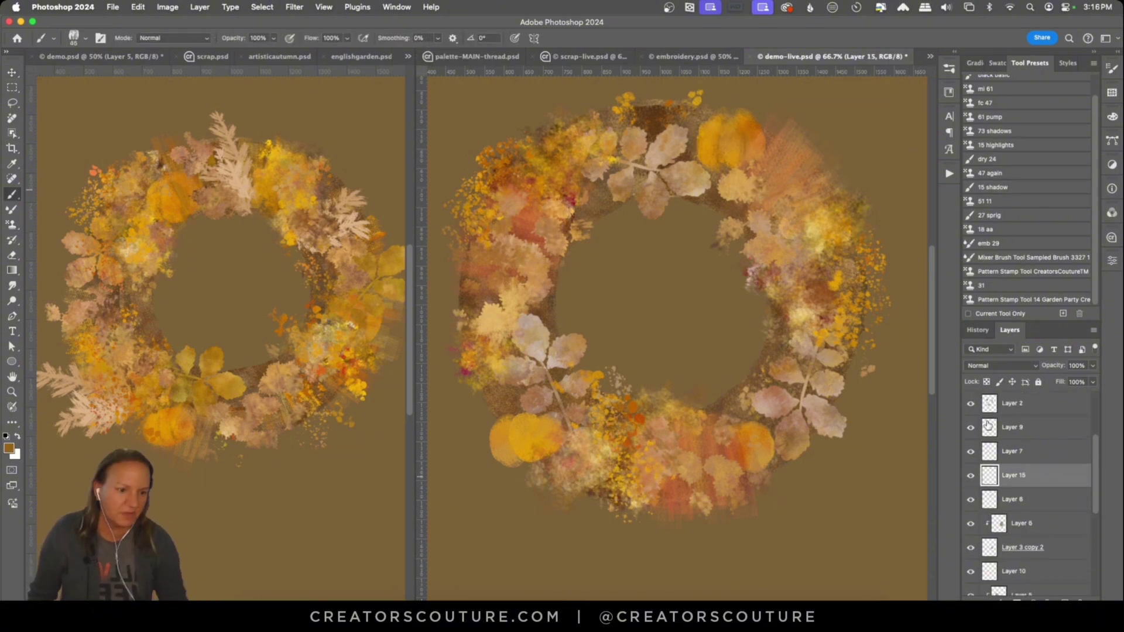
Step: Shade the ridges of the lower-left pumpkin with brown strokes on a new layer above Layer 7
left_click(1012, 451)
left_click(1065, 599)
left_click_drag(515, 423, 547, 456)
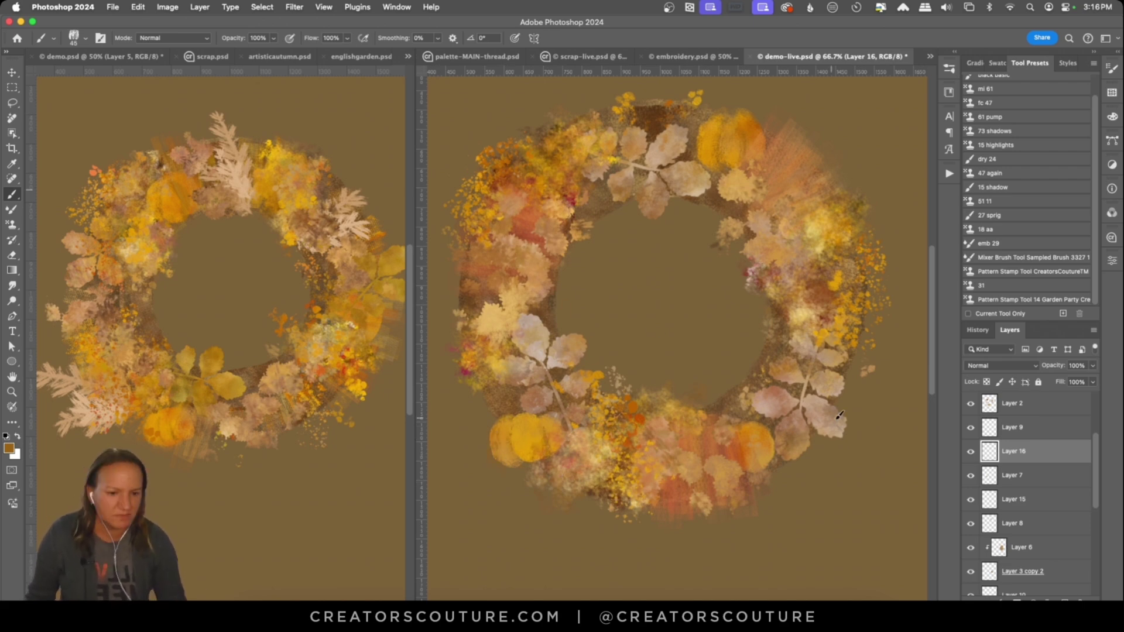
Step: Move Layer 10 with the lower-right pumpkin above Layer 6, directly beneath Layer 8, and save the file
scroll(970, 454, "up", 1)
scroll(1013, 503, "down", 3)
left_click_drag(1014, 548, 1014, 488)
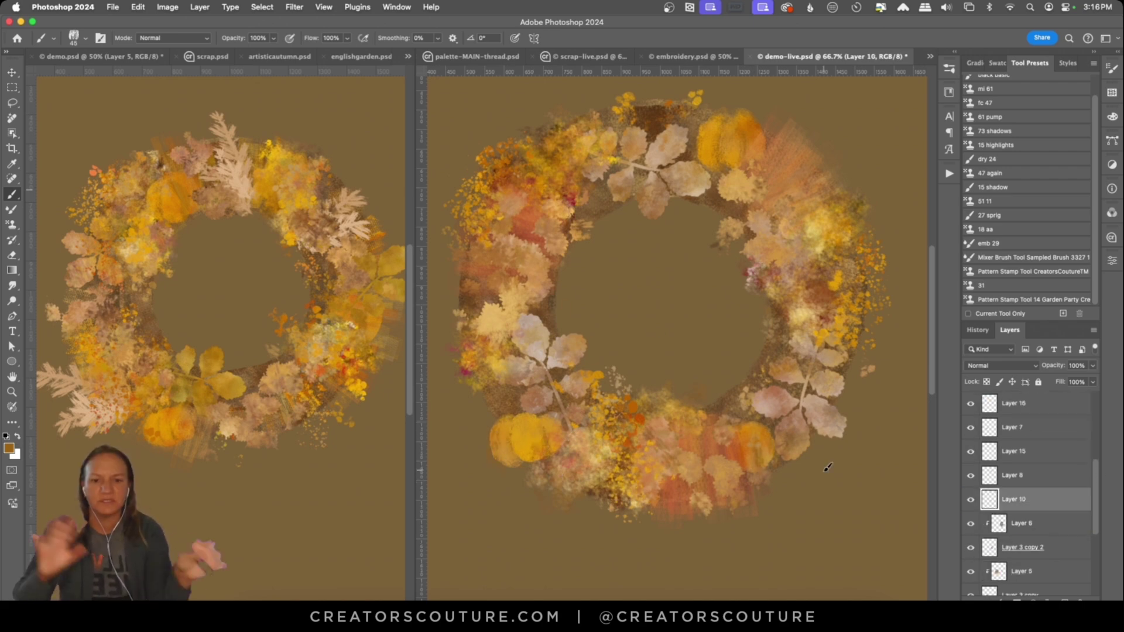
key("cmd+s")
Step: Load the 27 sprig preset and try a beige sprig beside the ring's upper right on a new layer above Layer 14
key("v")
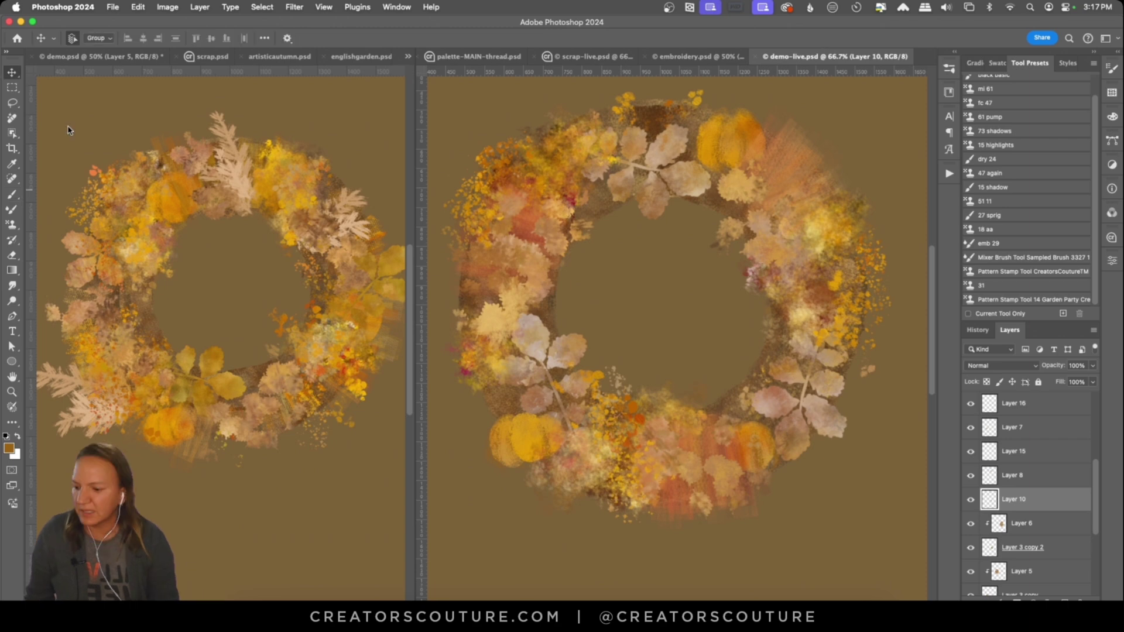
left_click(998, 215)
key("Return")
key("Return")
scroll(1051, 426, "up", 5)
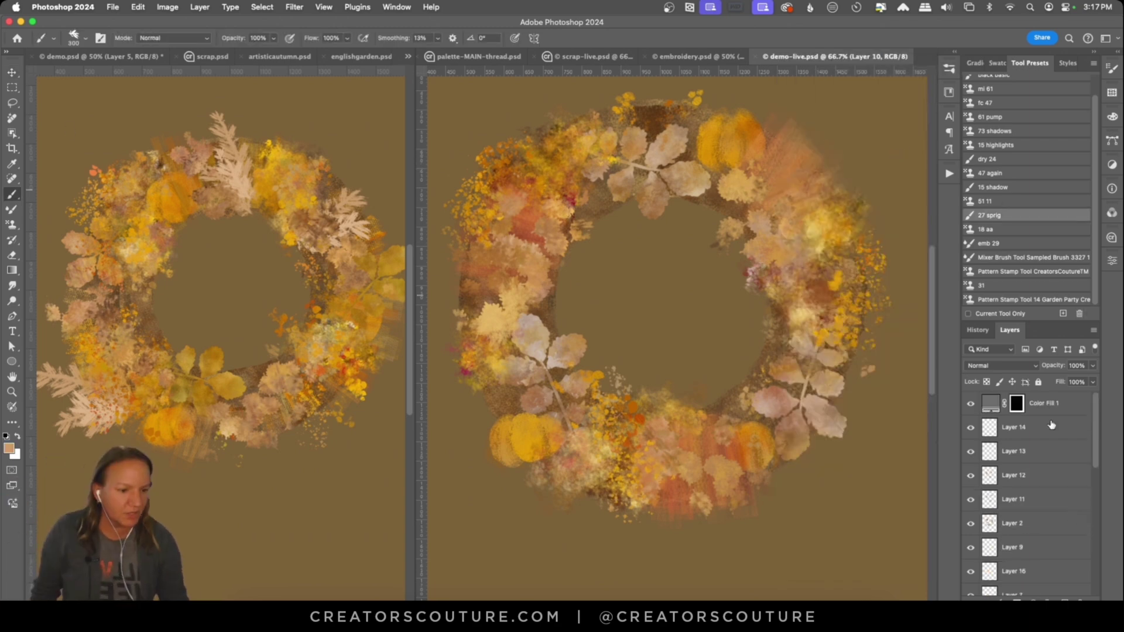
left_click(1051, 427)
key("shift+alt+super+n")
key("Return")
key("Return")
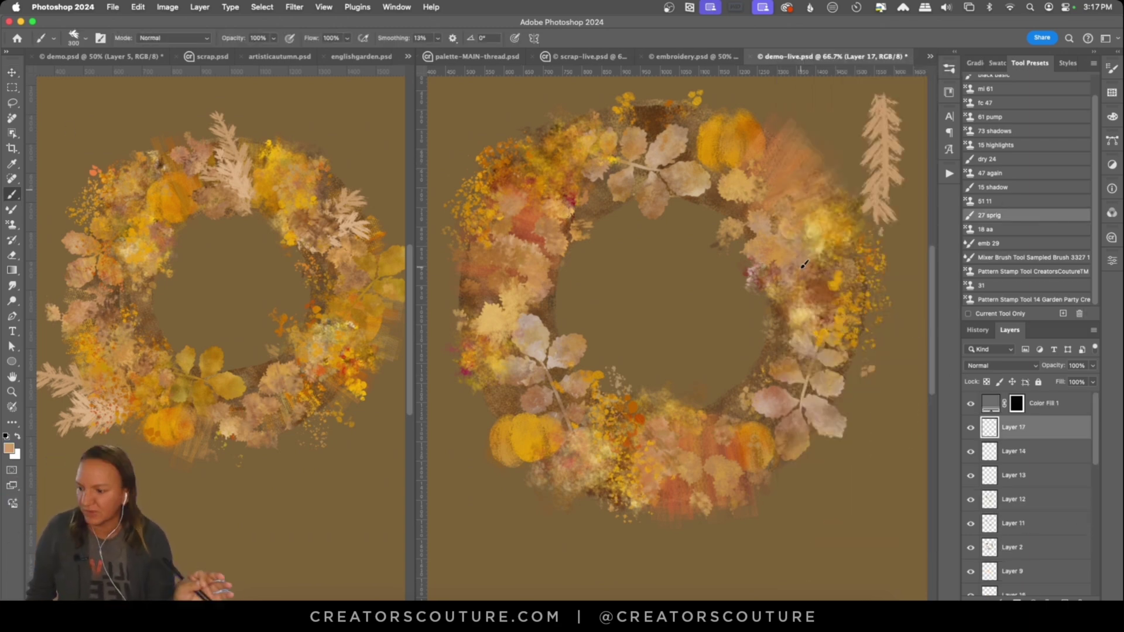
Step: Add a new layer directly above Layer 1, beneath the Layer 3 leaf
scroll(996, 503, "down", 5)
left_click(971, 503)
left_click(970, 504)
scroll(974, 509, "down", 3)
left_click(989, 524)
key("shift+alt+super+n")
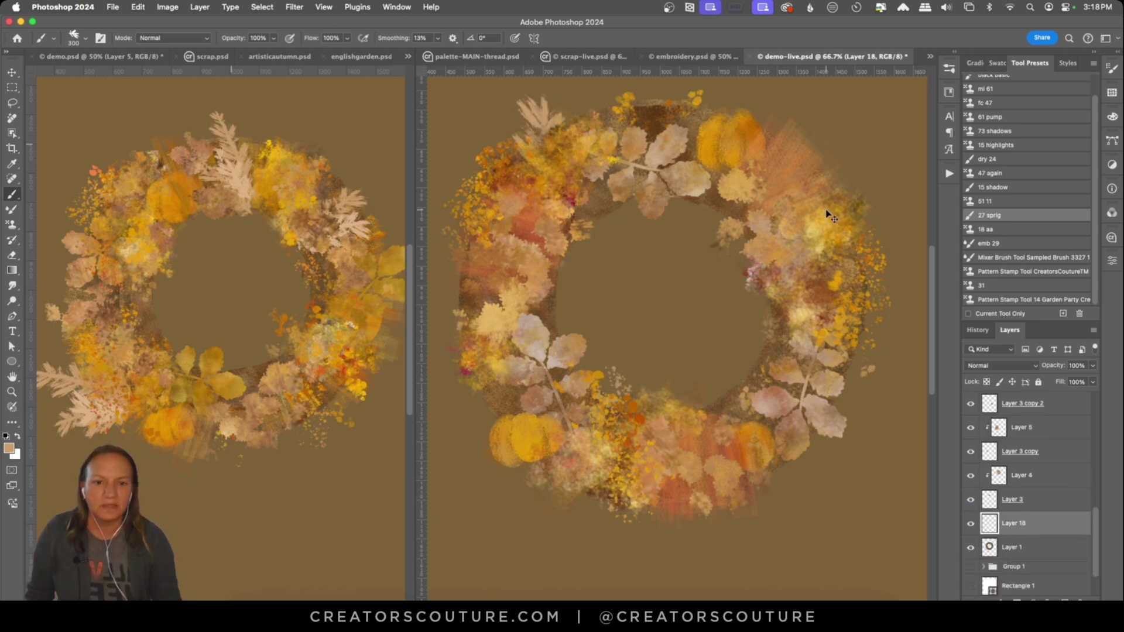
Step: Paint beige sprigs extending outward from the ring's left, lower-right, lower-left and top areas on Layer 18 with the 27 sprig preset
key("super+minus")
left_click(497, 278)
left_click(806, 333)
left_click(559, 375)
key("super+z")
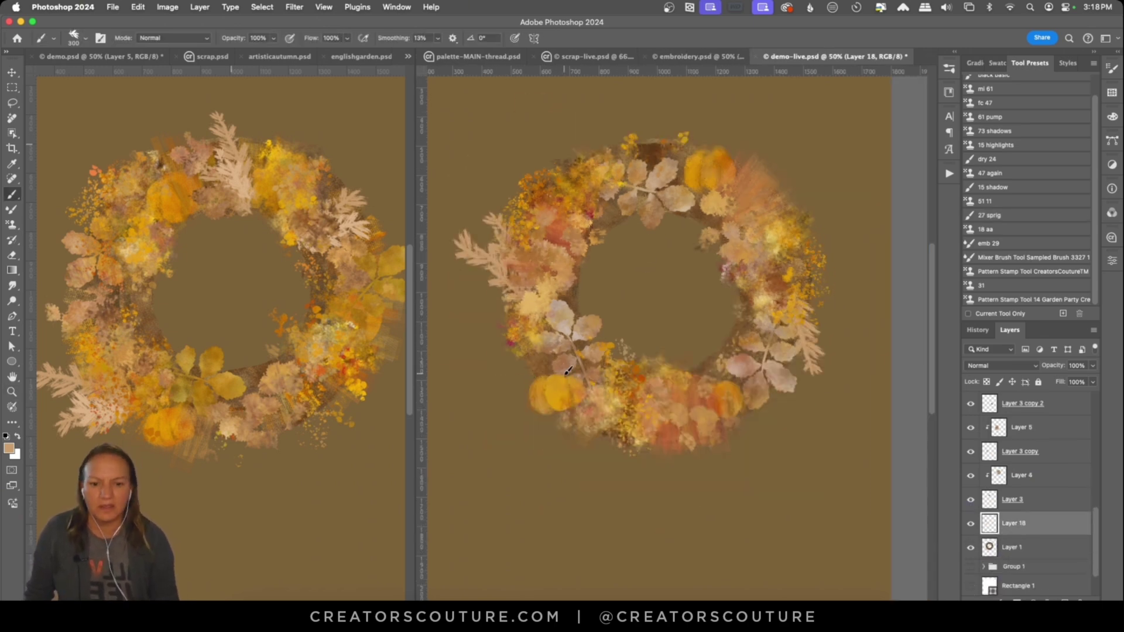
left_click(522, 366)
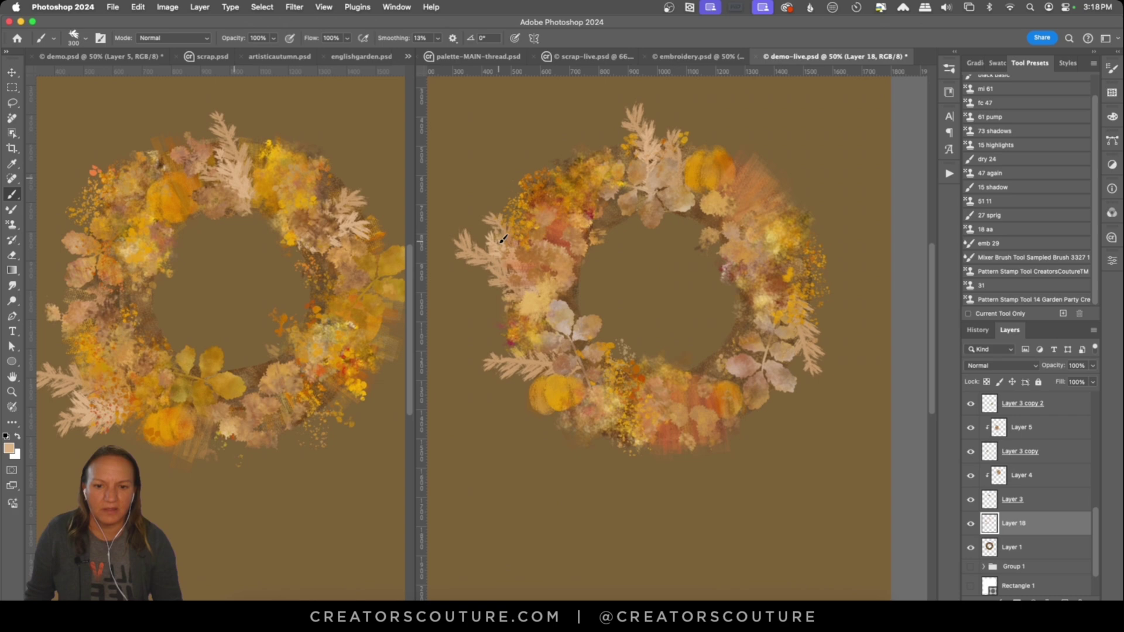